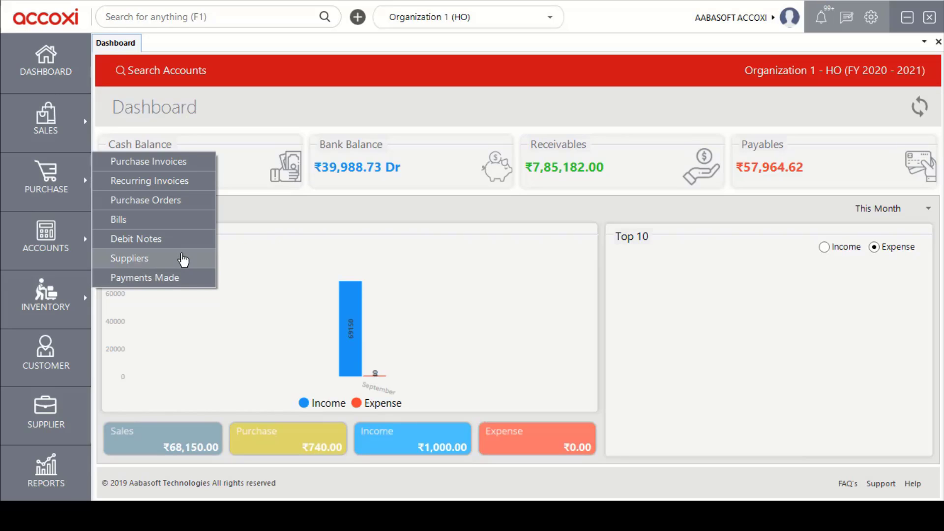
Open Payments Made from the Purchase module to see the eight supplier payments.
left_click(194, 279)
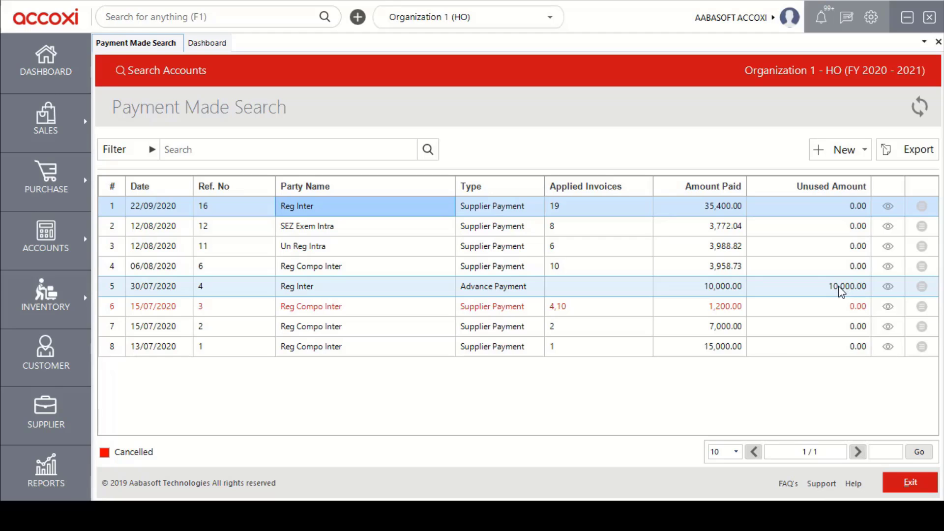
Move the selection to the second payment, the cancelled 1,200.00 supplier payment.
key("Down")
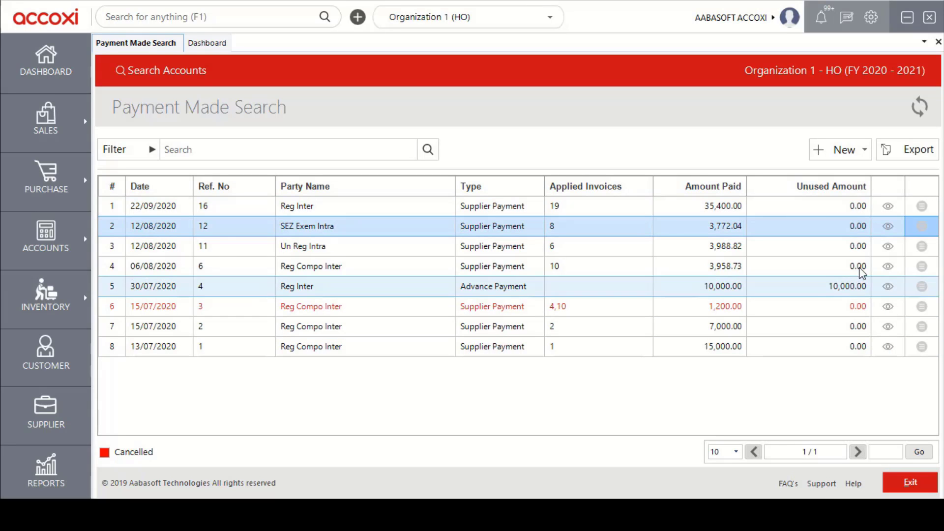
left_click(924, 229)
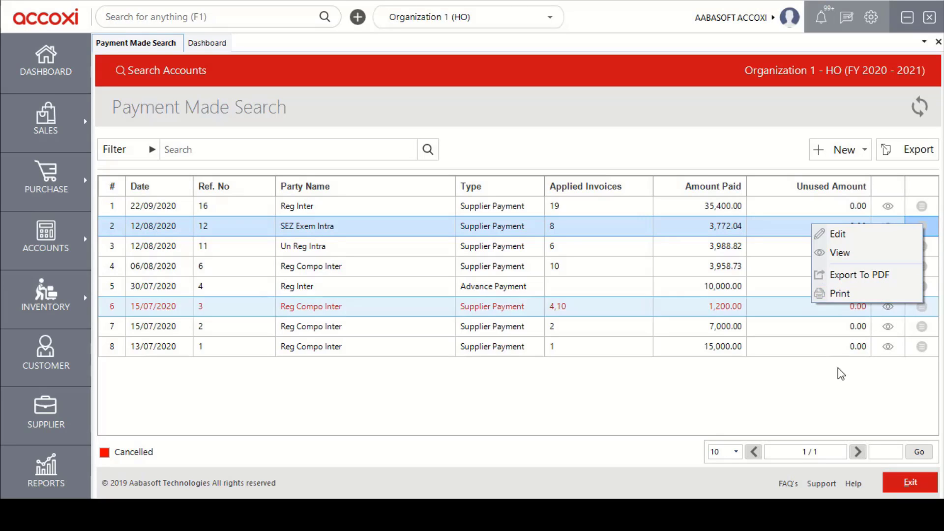
left_click(842, 384)
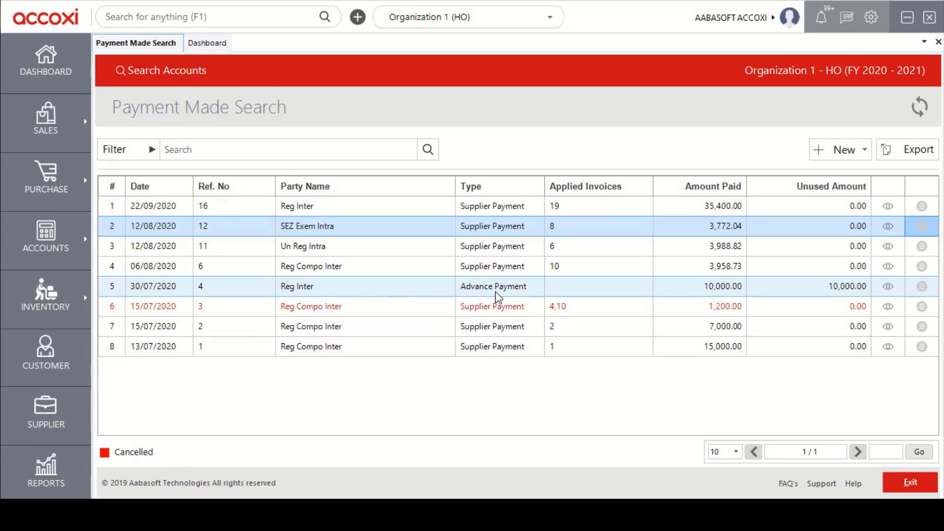
left_click(298, 153)
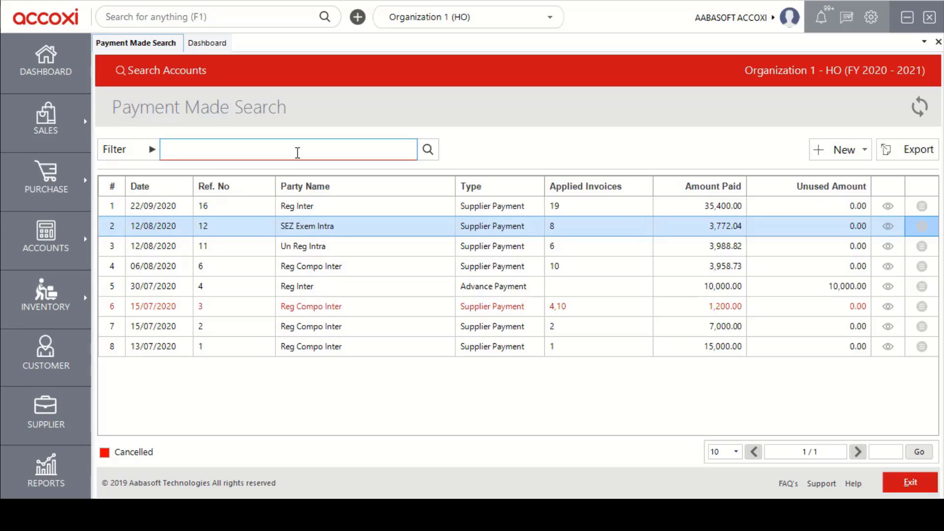
left_click(135, 155)
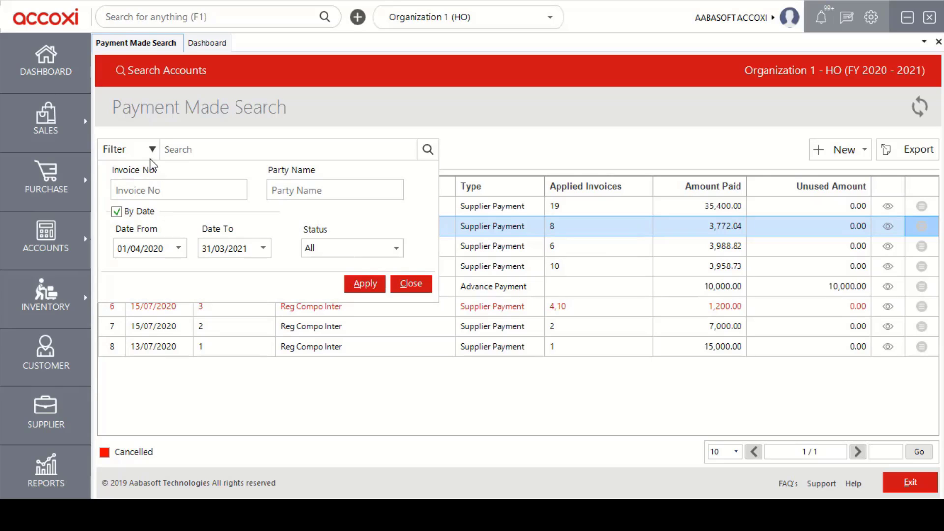
left_click(162, 194)
left_click(168, 193)
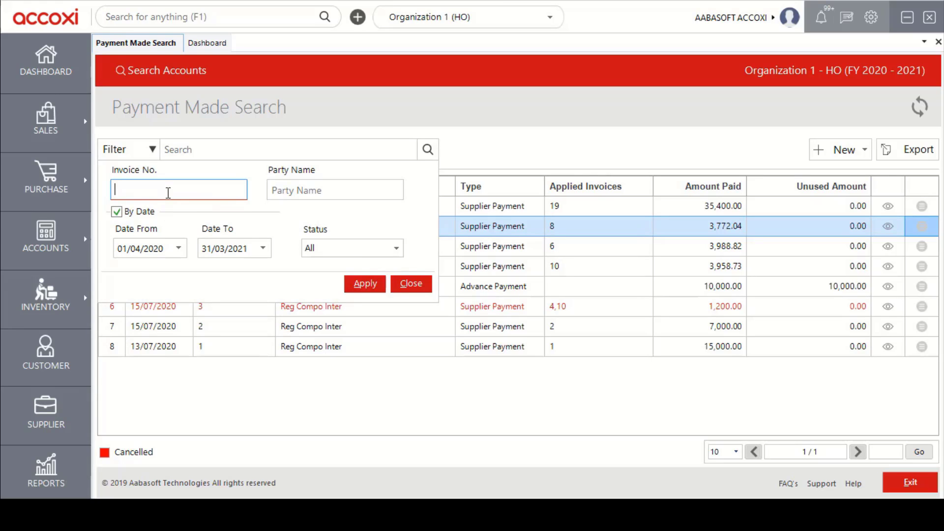
left_click(306, 195)
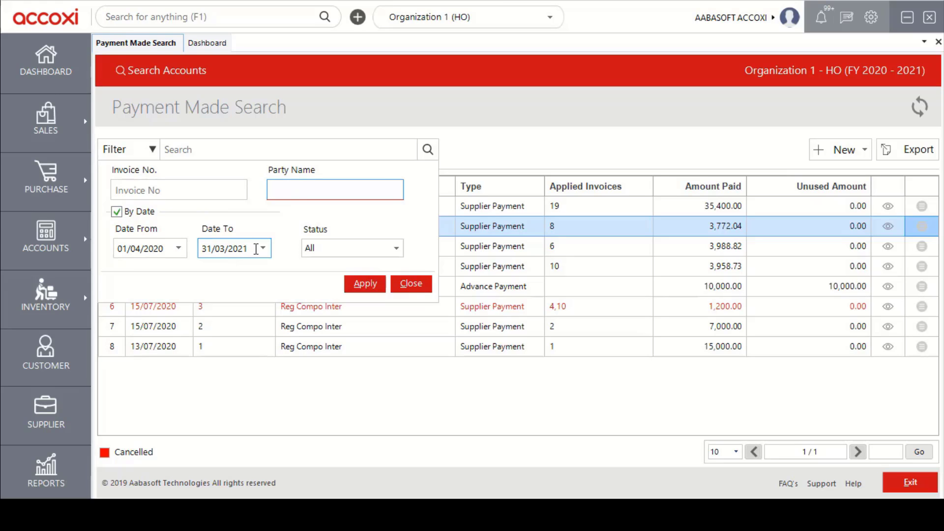
left_click(396, 249)
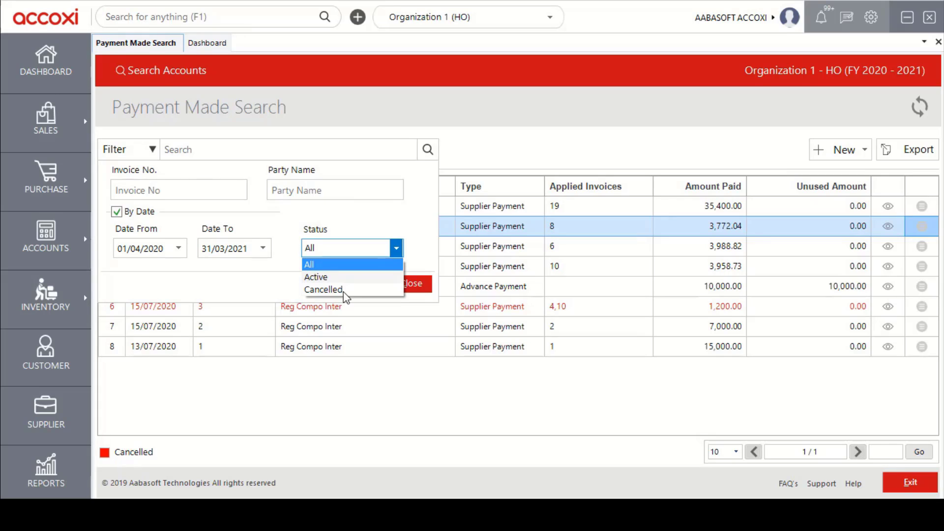
left_click(394, 247)
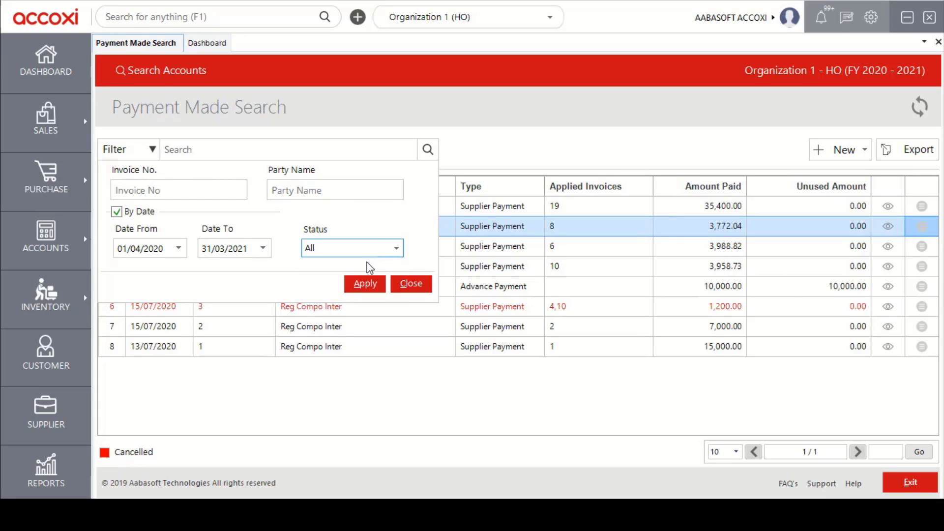
left_click(400, 284)
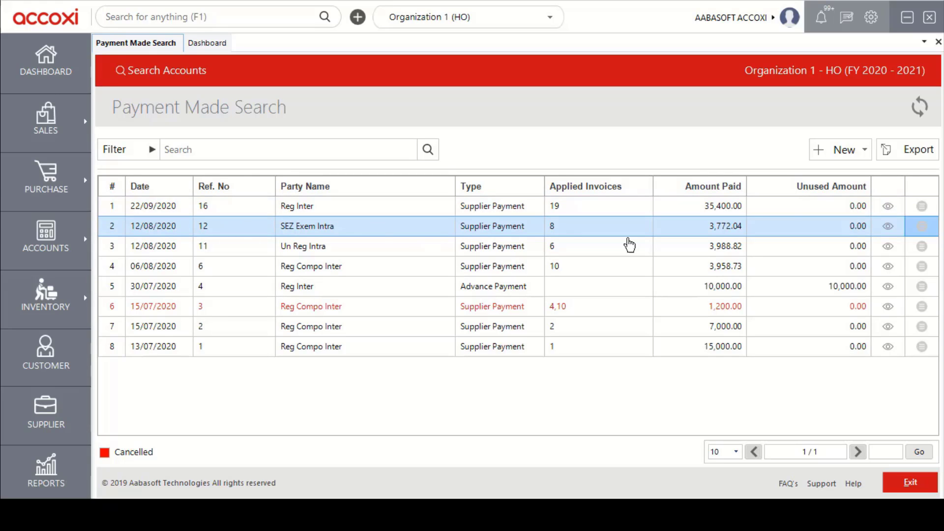
Start a blank Supplier Payment entry with reference 17, dated 27/09/2020, instrument Cash.
left_click(846, 165)
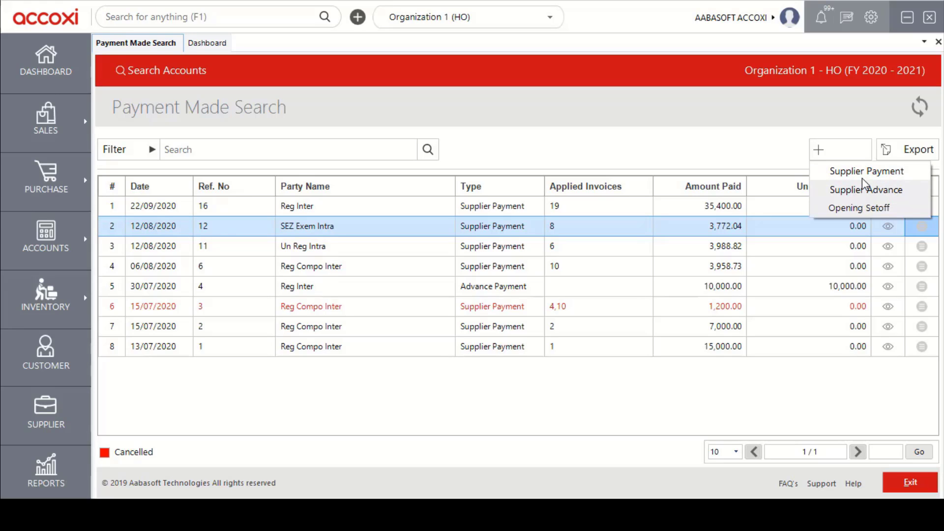
left_click(747, 155)
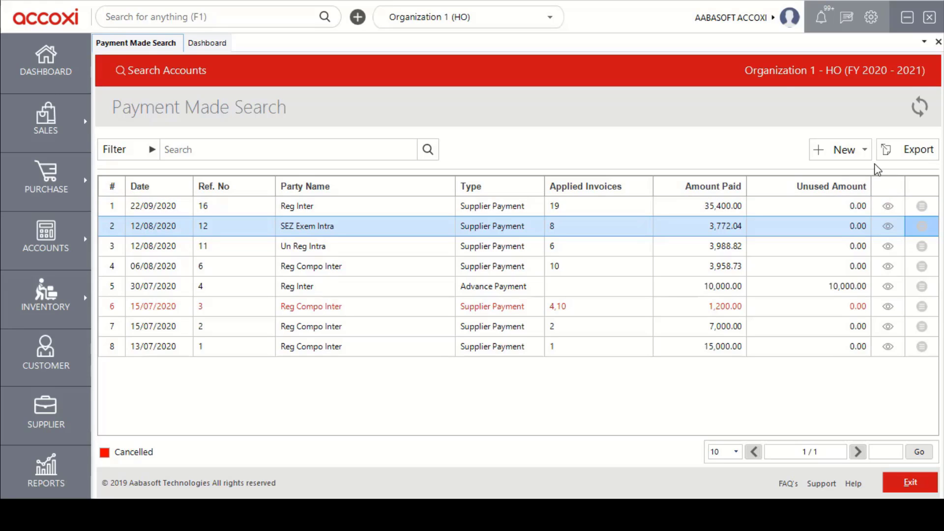
left_click(861, 163)
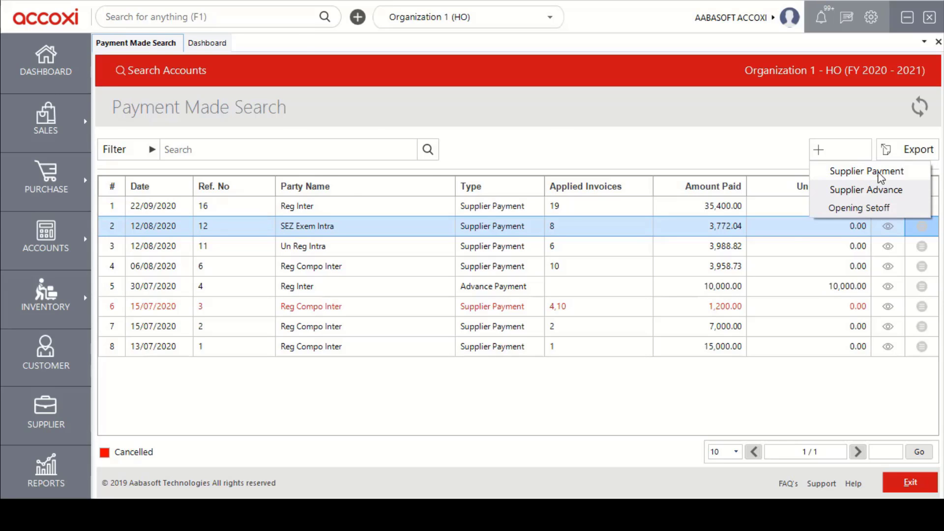
left_click(881, 173)
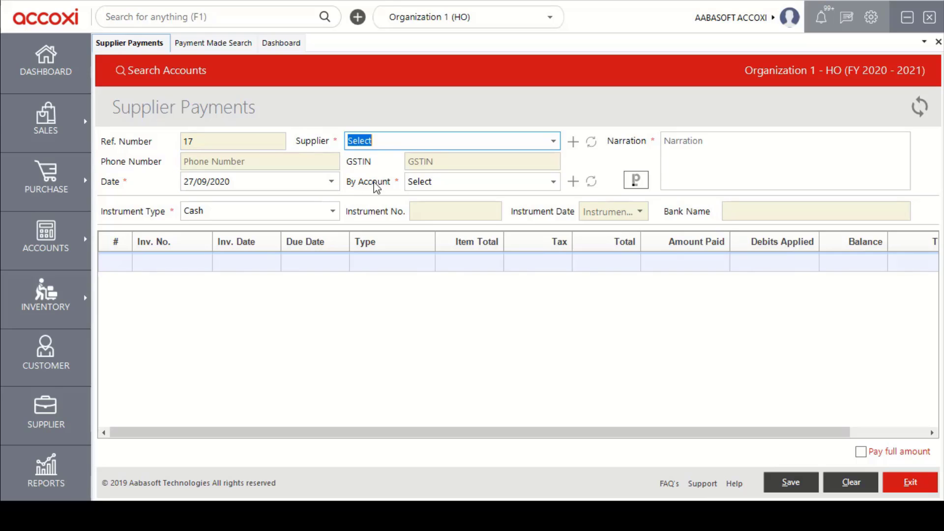
Select Reg Compo Inter as supplier, loading its 800.00, 22,500.00 and 980.00 unpaid invoices.
left_click(553, 143)
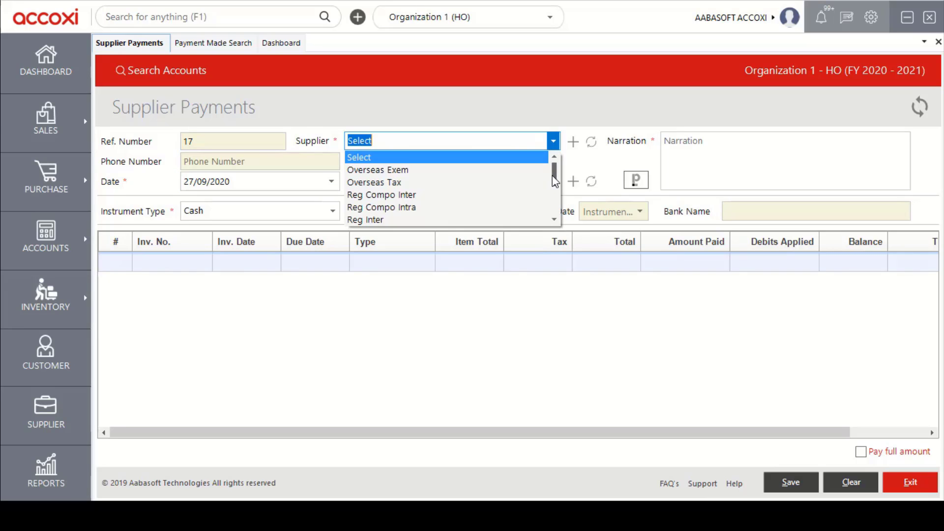
left_click(472, 196)
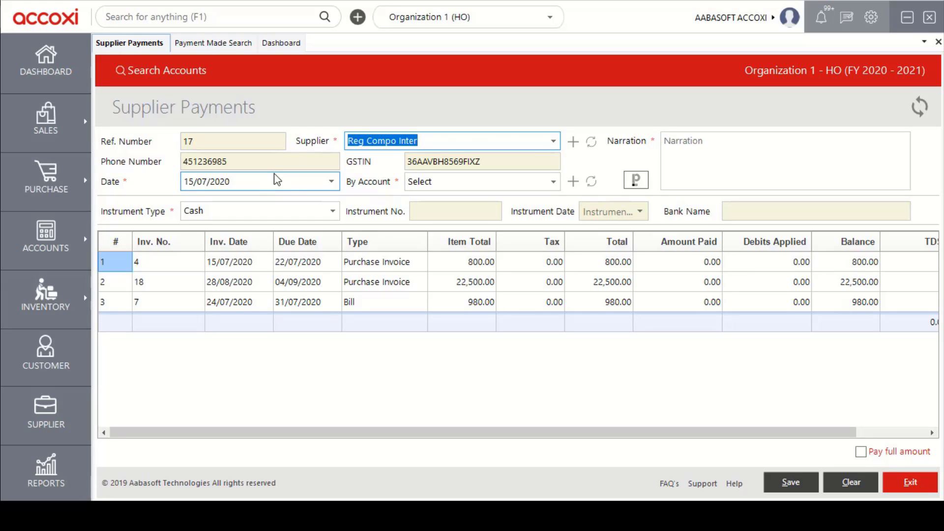
left_click(333, 185)
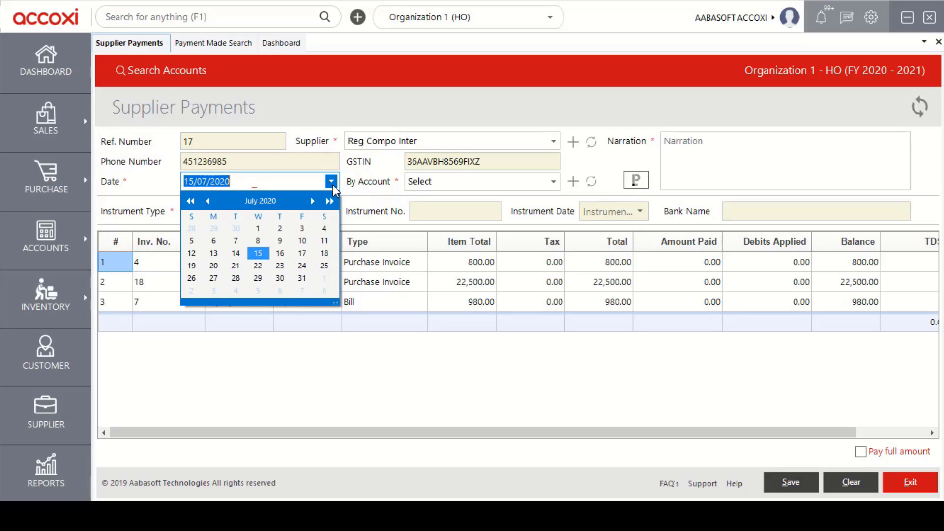
left_click(333, 185)
left_click(549, 186)
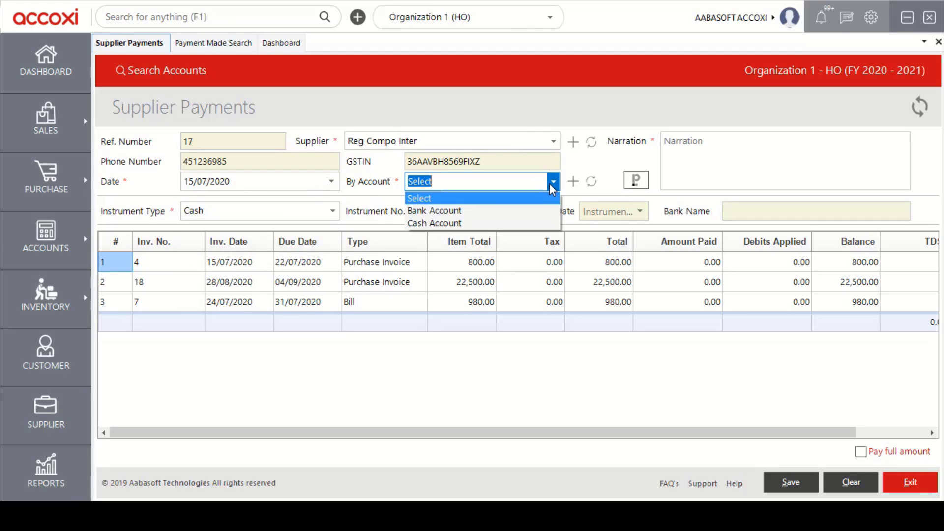
left_click(550, 184)
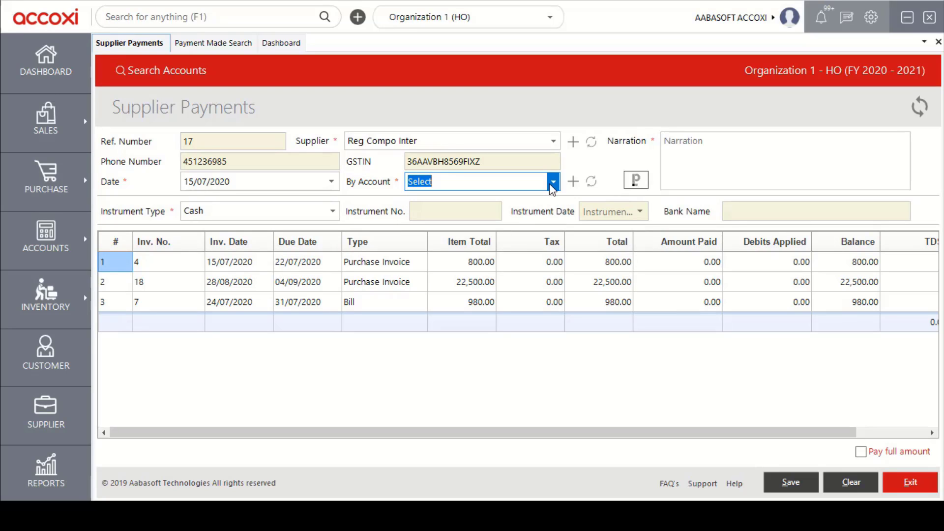
left_click(722, 154)
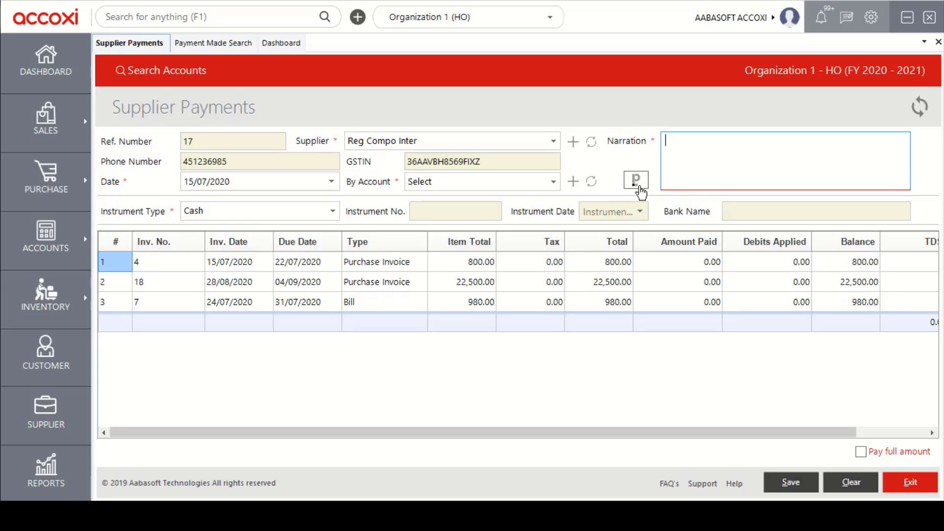
left_click(335, 211)
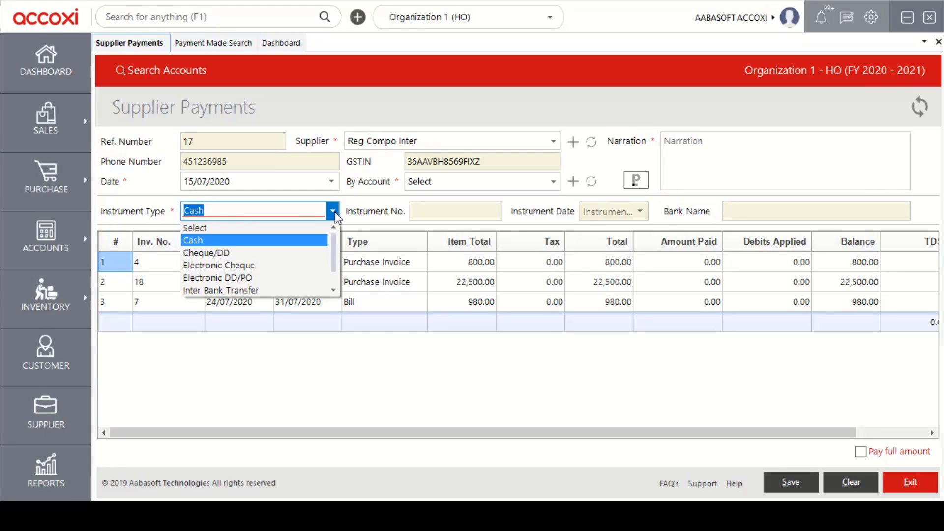
left_click(335, 213)
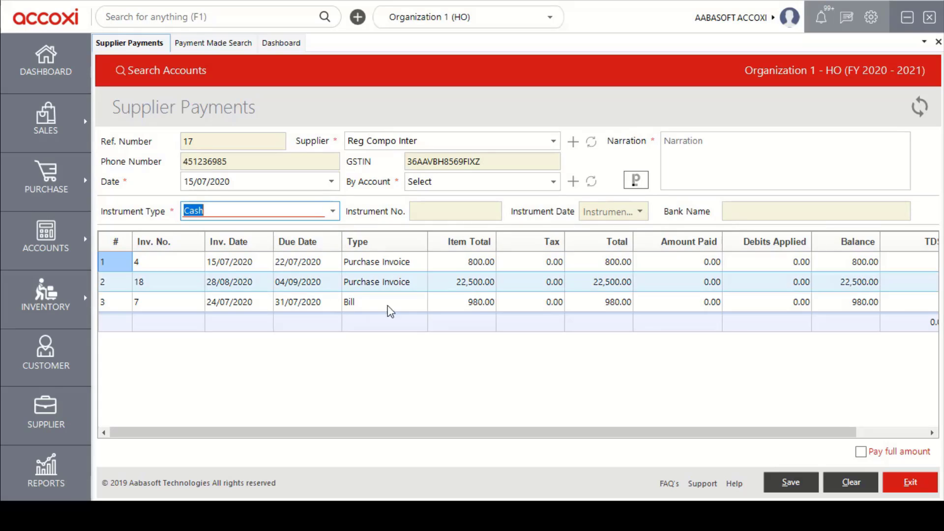
left_click_drag(465, 432, 553, 434)
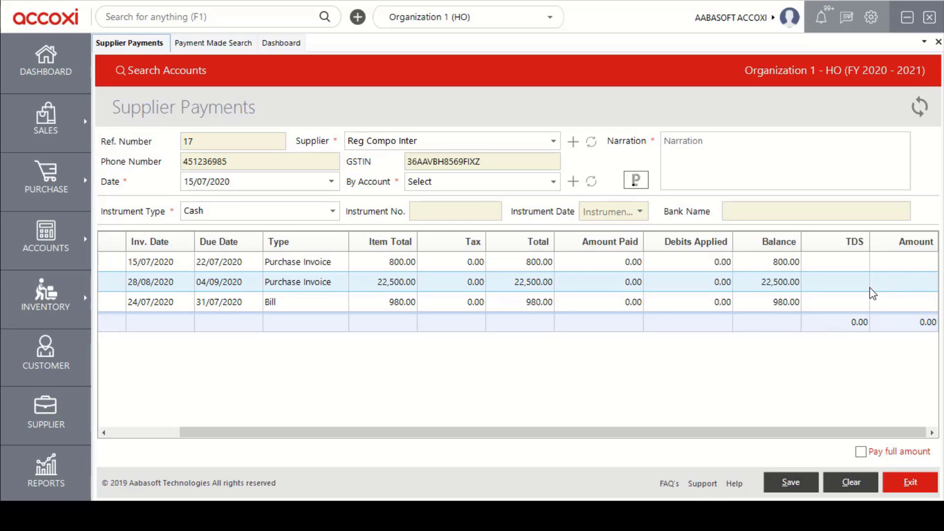
left_click(903, 265)
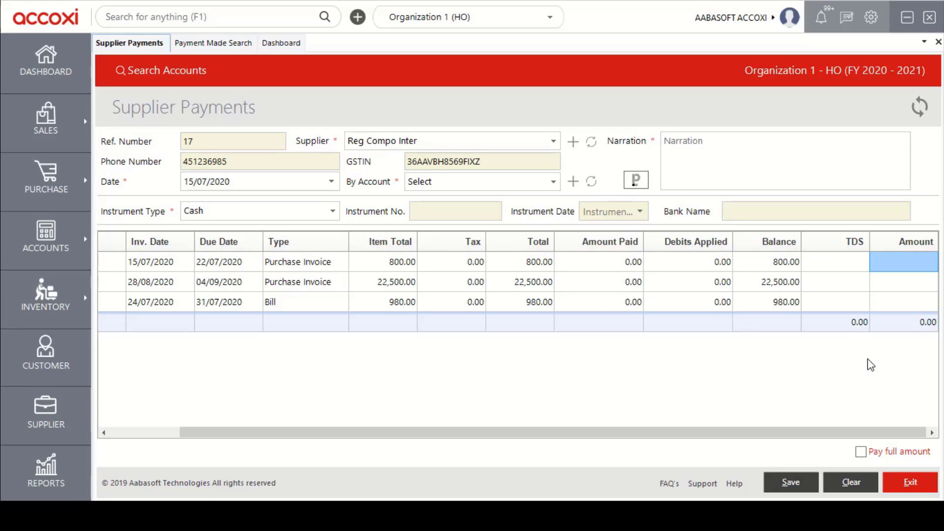
left_click(868, 455)
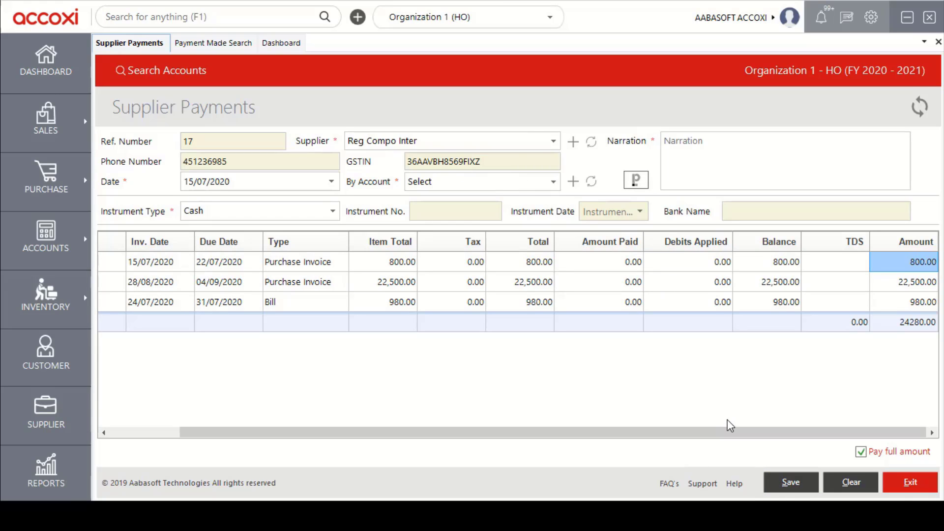
left_click(862, 452)
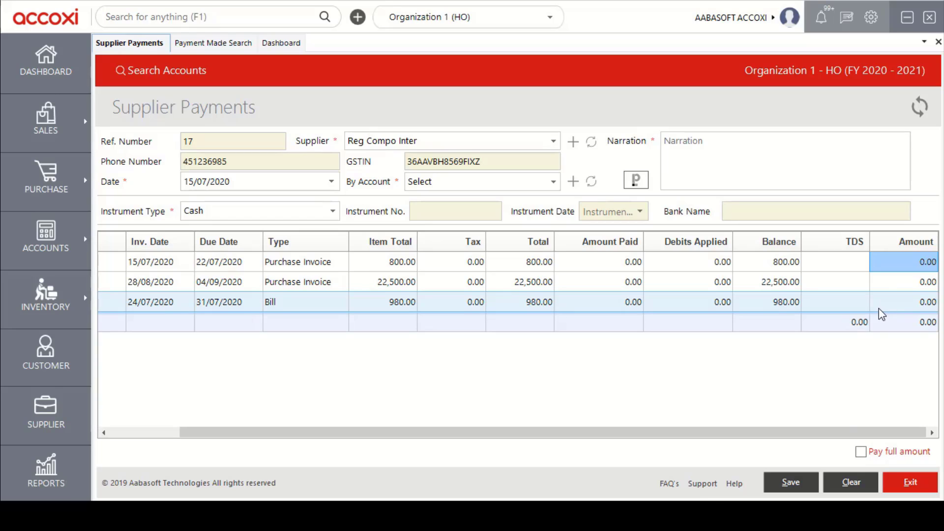
left_click(900, 290)
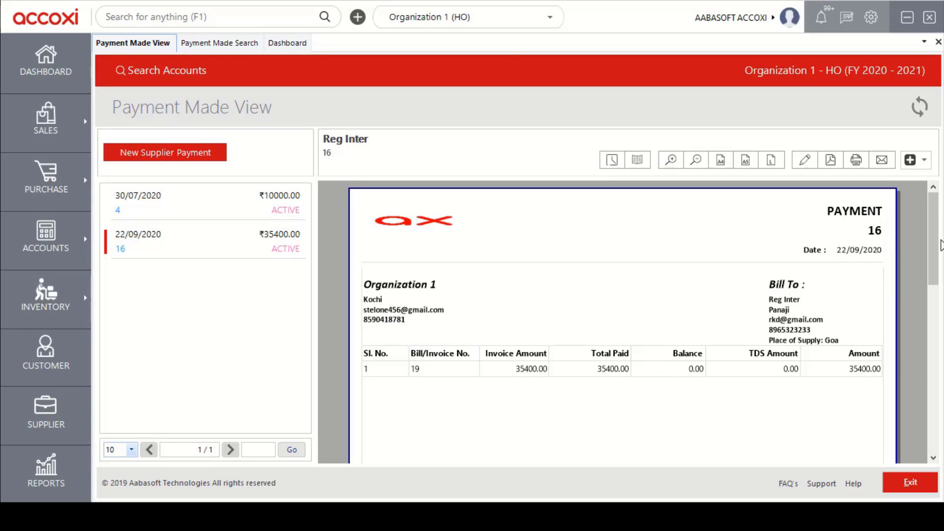
Scroll through the preview of Reg Inter's 35,400.00 payment 16 document.
left_click_drag(940, 245, 938, 252)
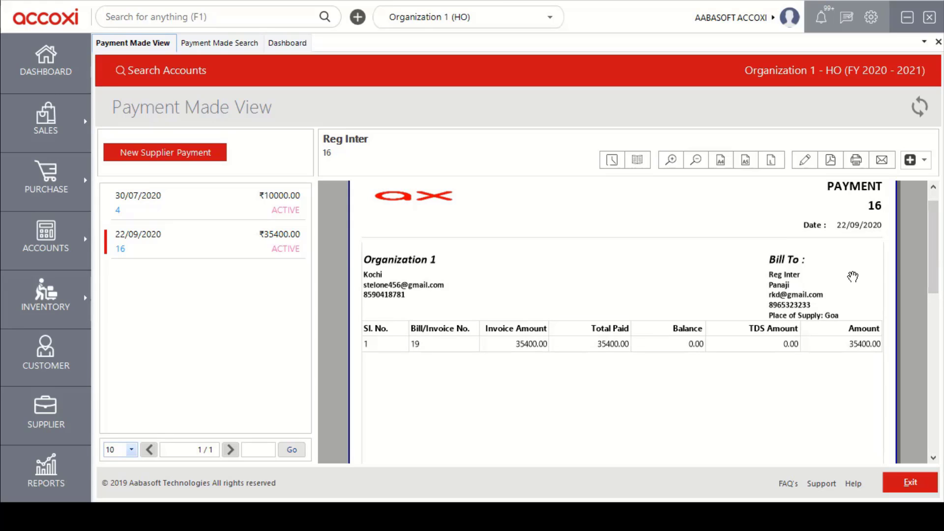
left_click_drag(934, 268, 931, 283)
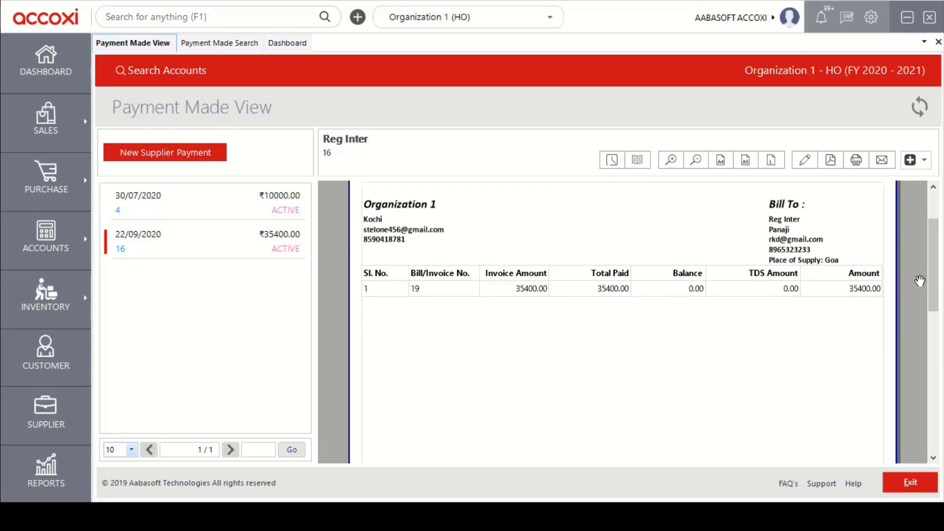
left_click_drag(937, 284, 933, 248)
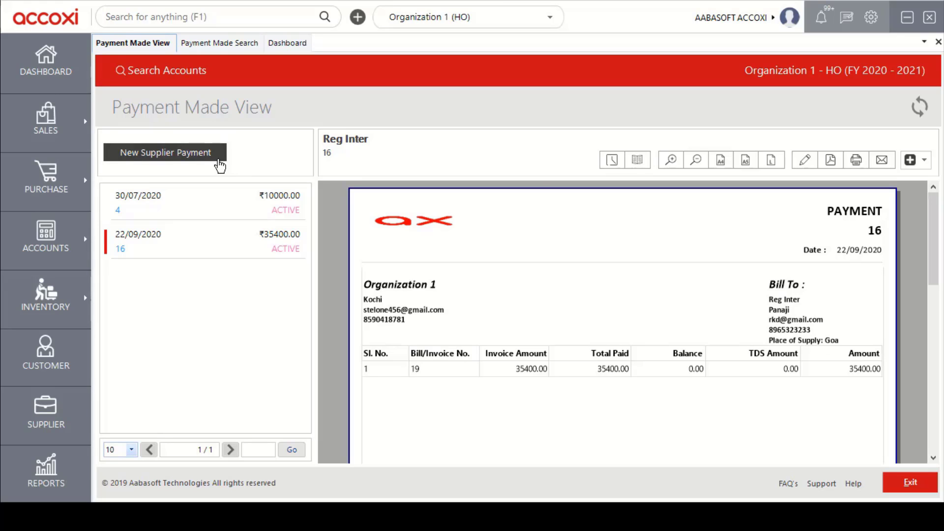
left_click(606, 166)
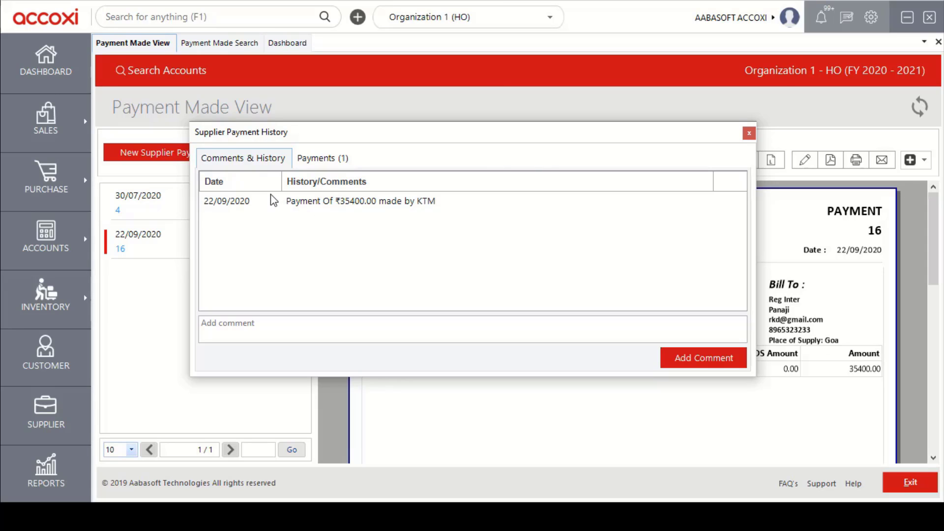
left_click(341, 161)
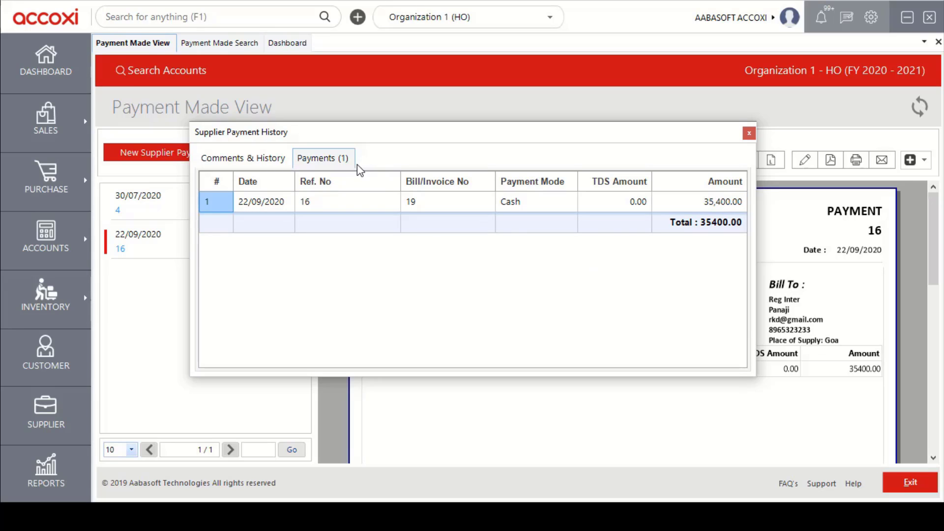
left_click(749, 133)
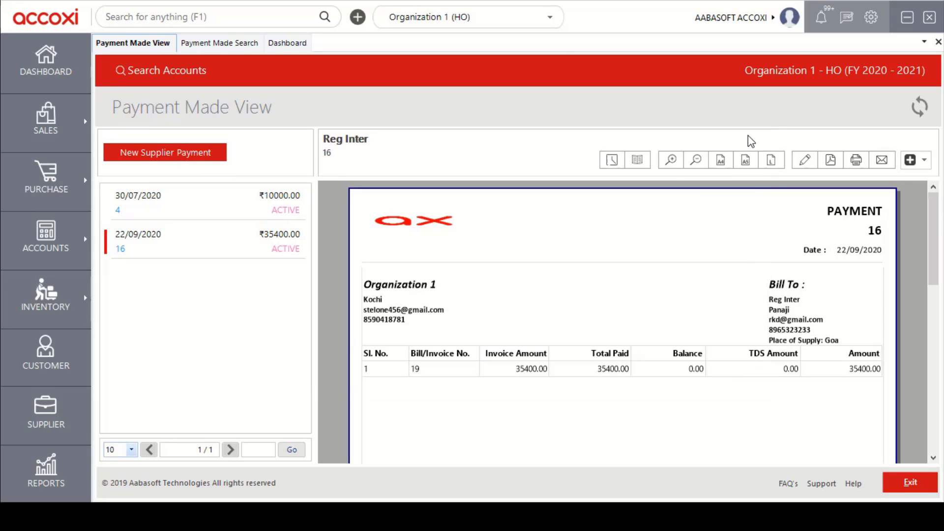
left_click(638, 161)
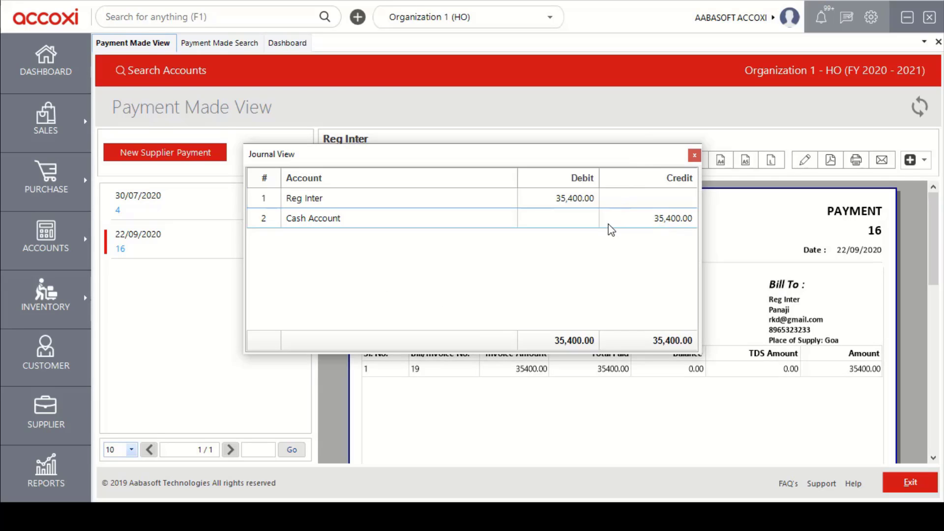
left_click(695, 156)
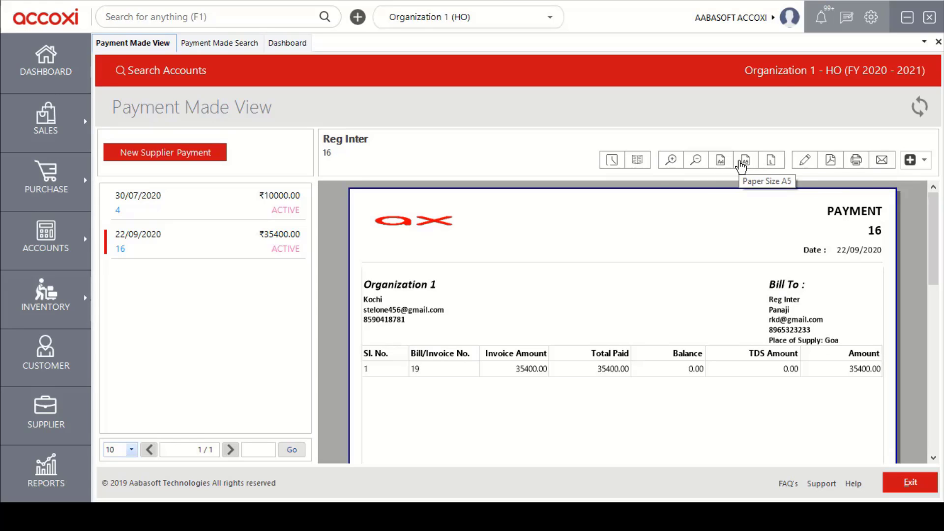
left_click(805, 170)
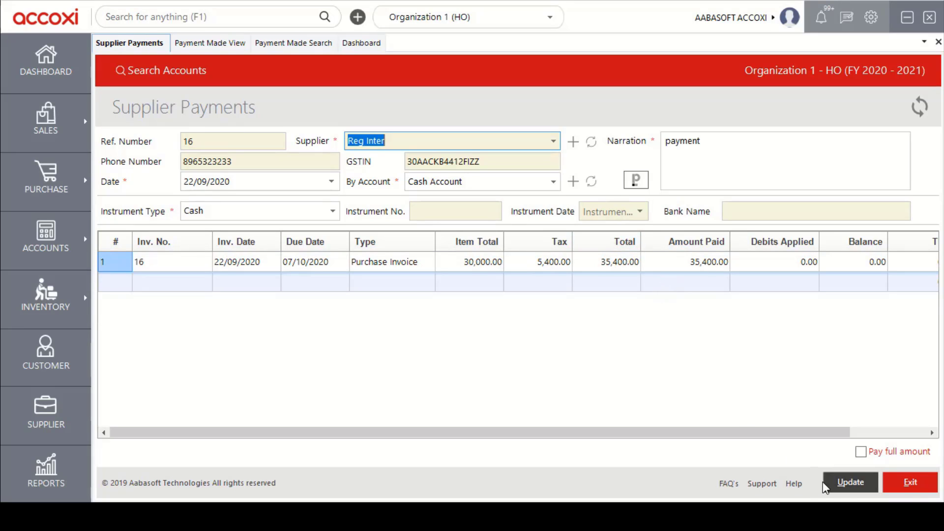
left_click(910, 485)
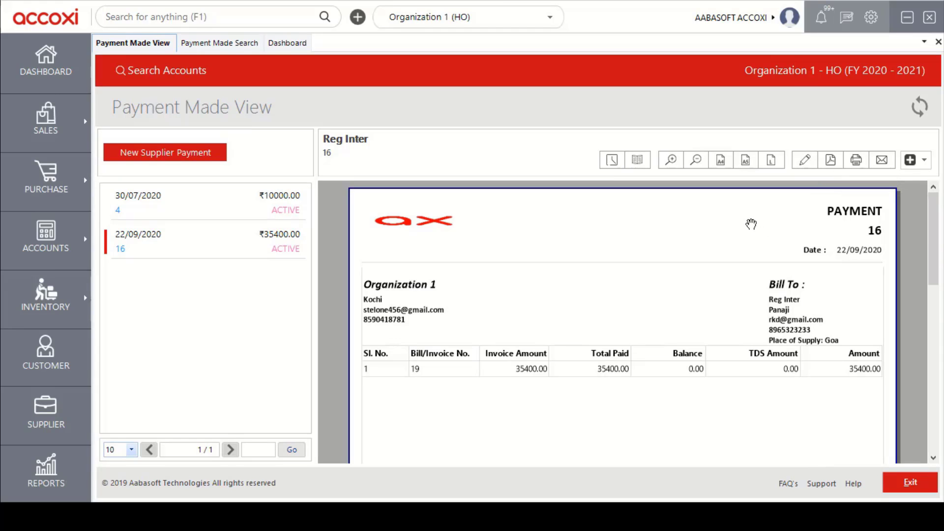
left_click(882, 164)
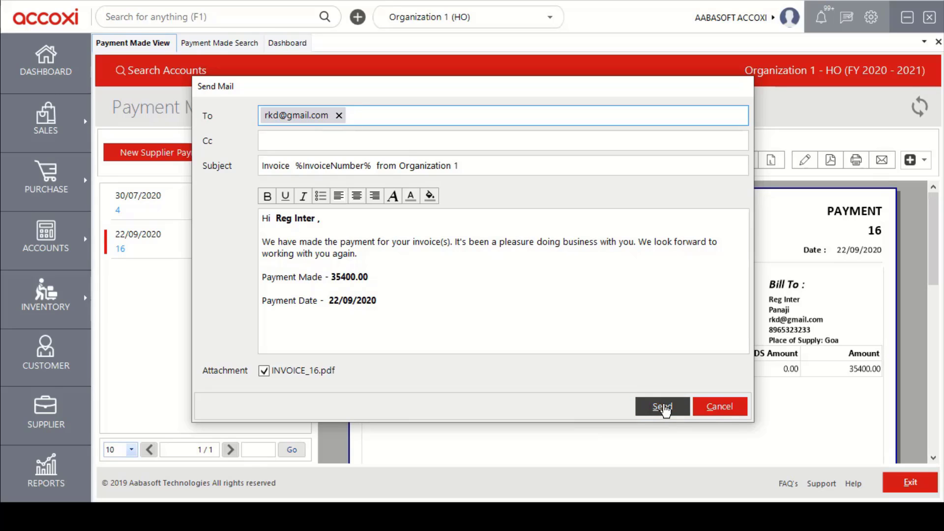
left_click(719, 406)
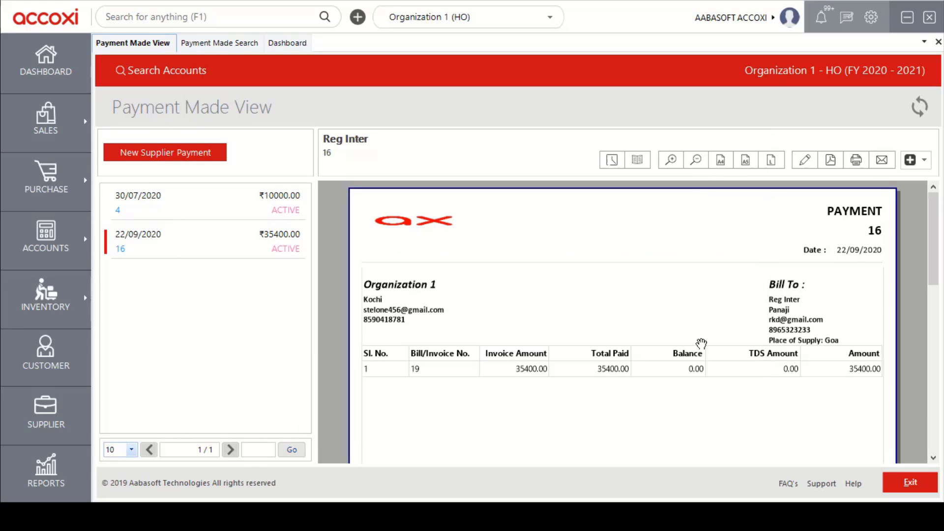
Leave the payment view without cancelling and start a new Supplier Advance entry, reference 17.
left_click(926, 162)
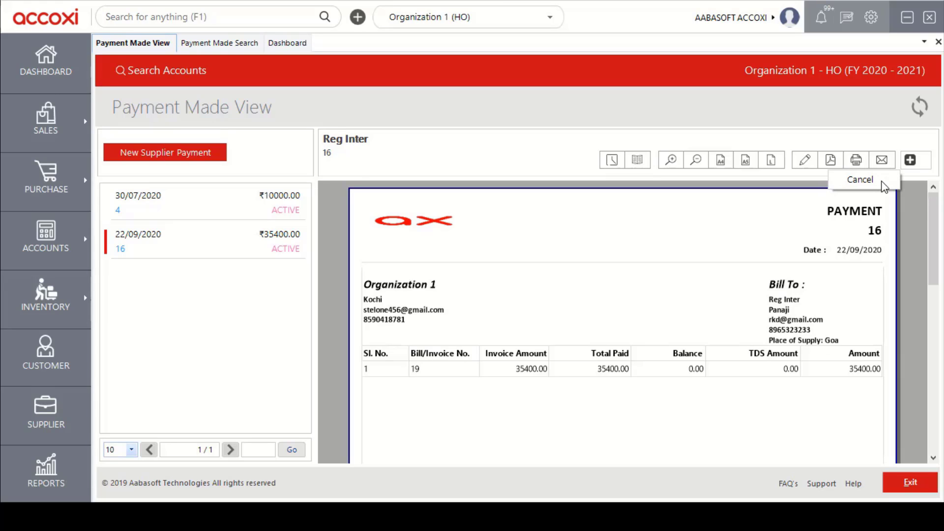
left_click(858, 141)
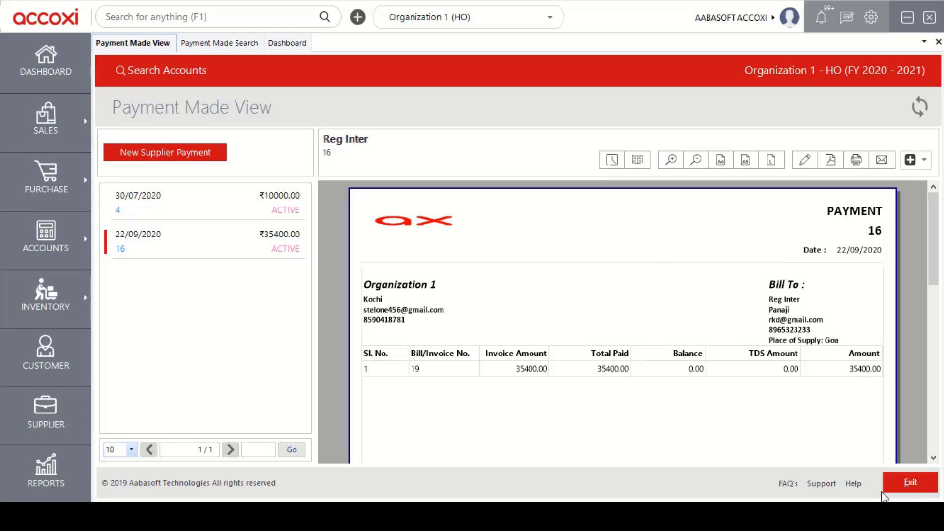
left_click(910, 483)
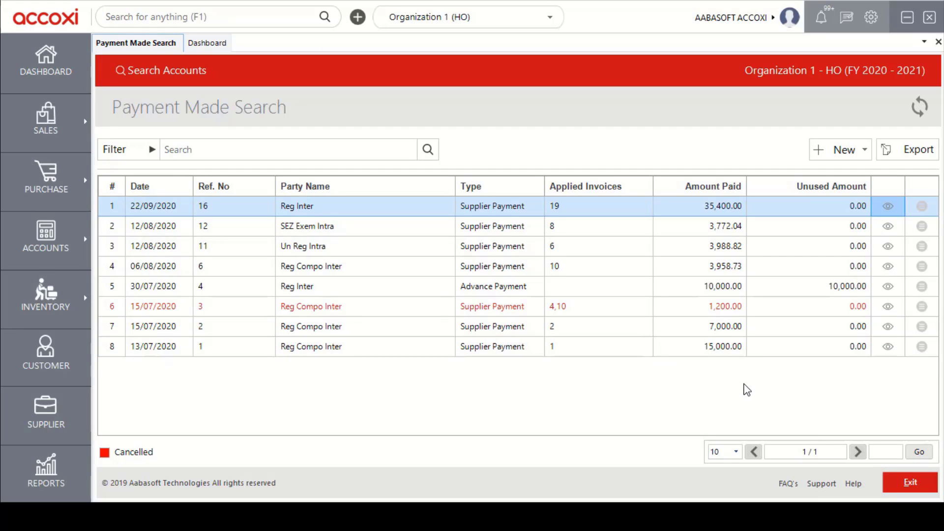
left_click(848, 155)
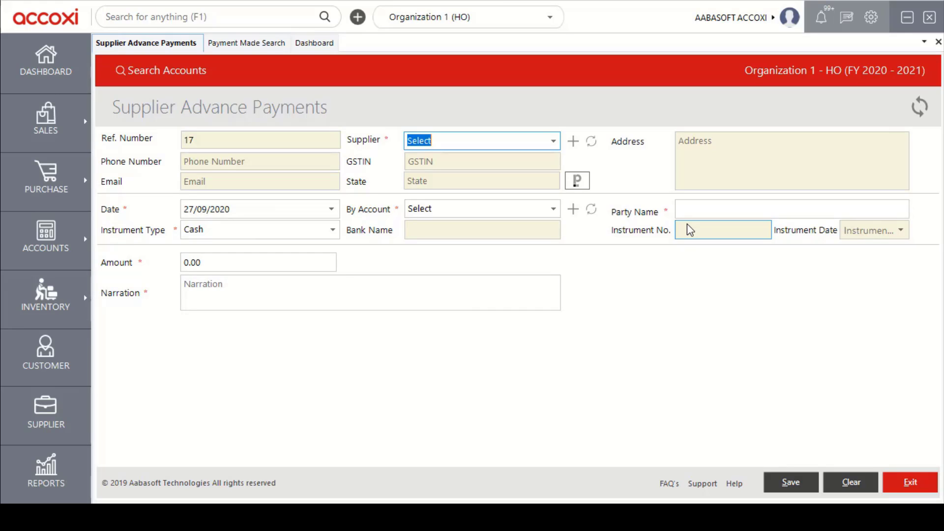
Fill the advance form with supplier Reg Compo Inter, date, paying account, amount and narration.
left_click(555, 144)
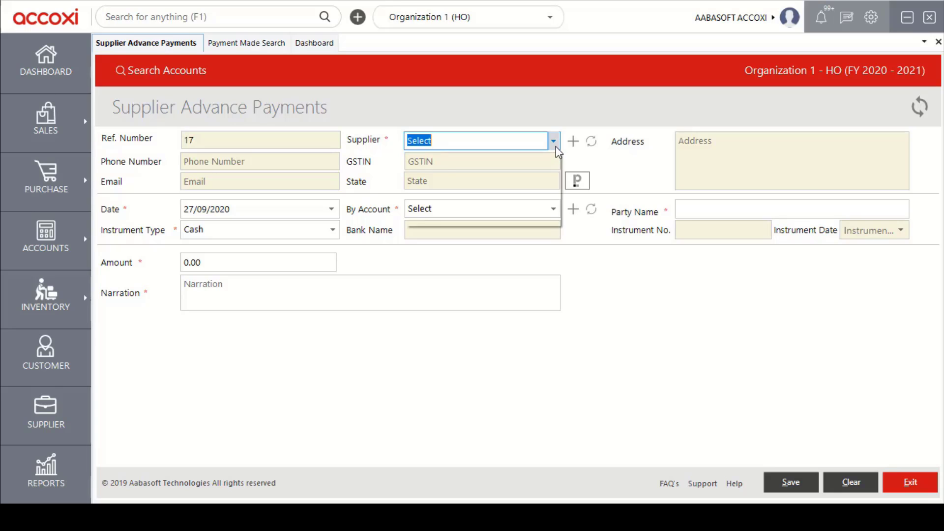
left_click(468, 195)
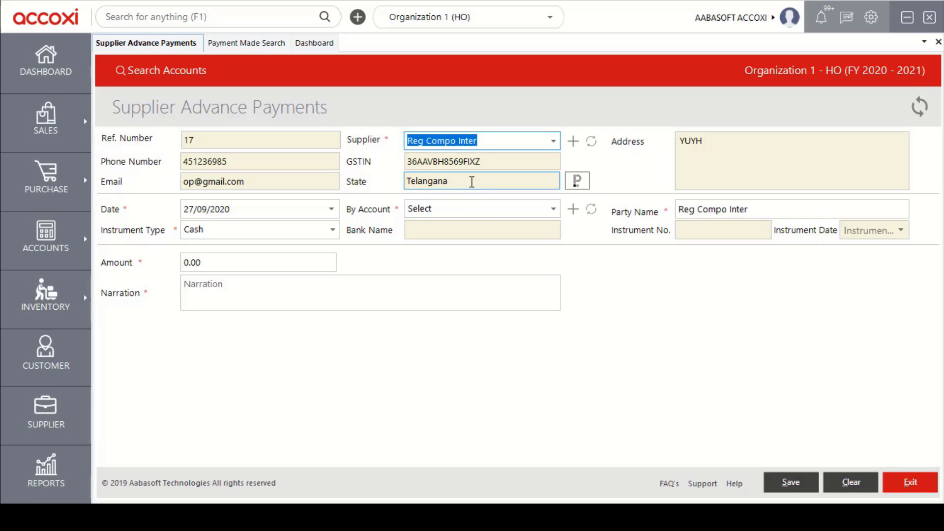
left_click(333, 209)
left_click(333, 209)
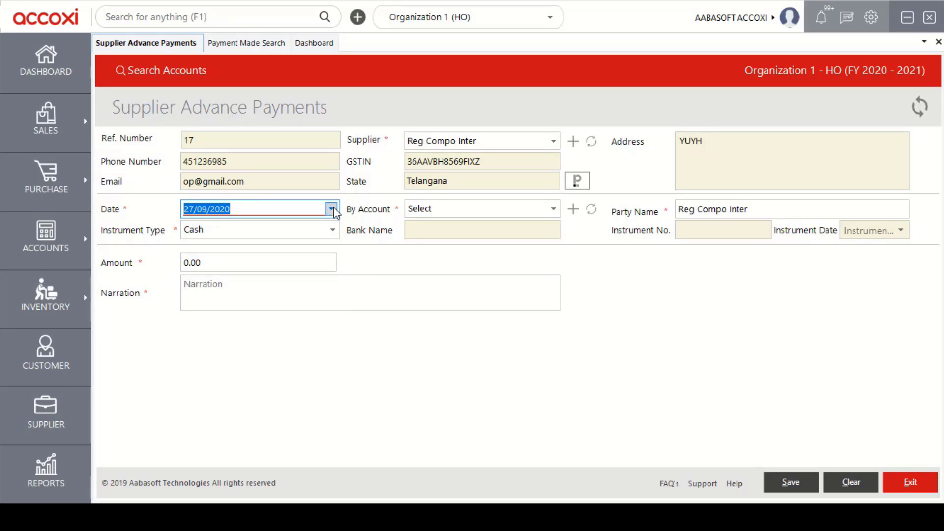
left_click(554, 211)
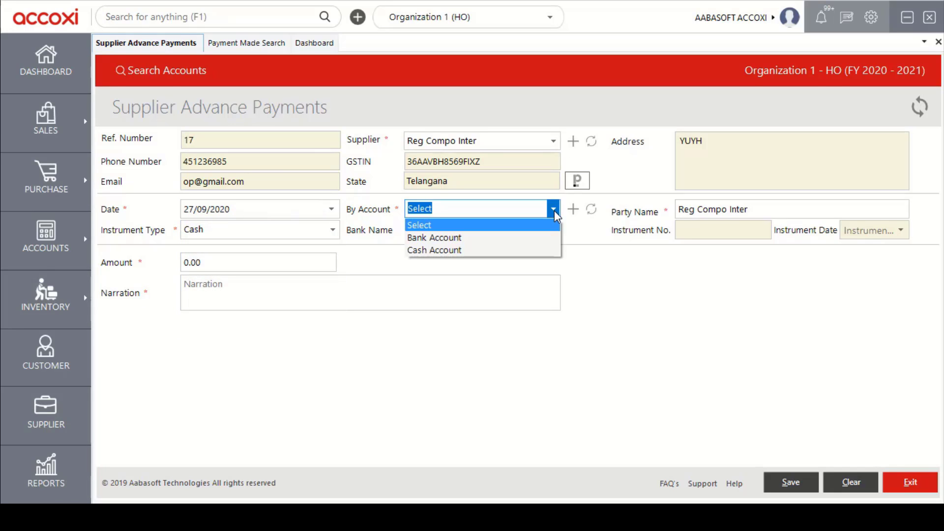
left_click(553, 210)
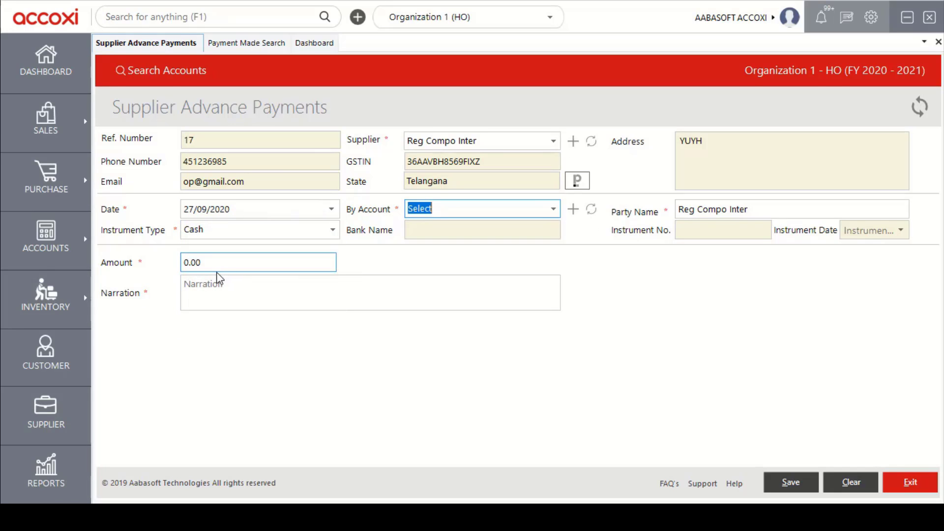
left_click(263, 261)
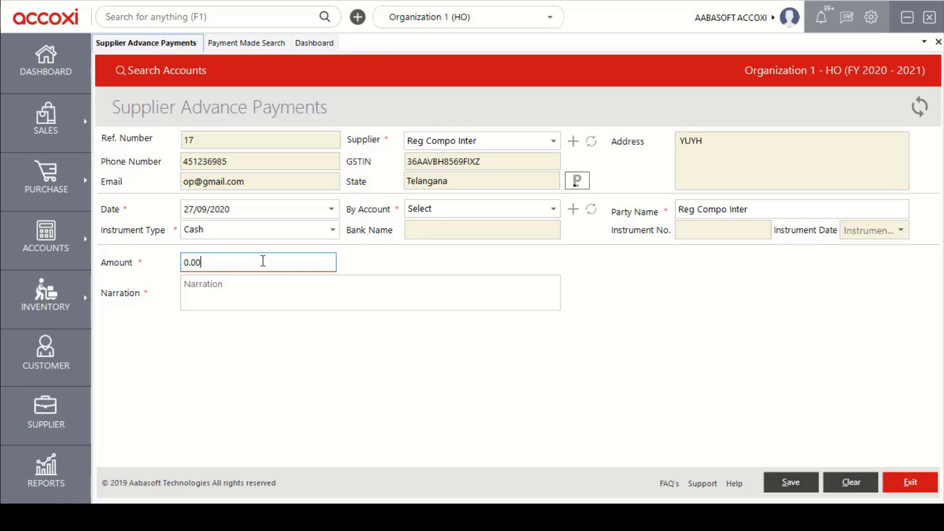
left_click(263, 287)
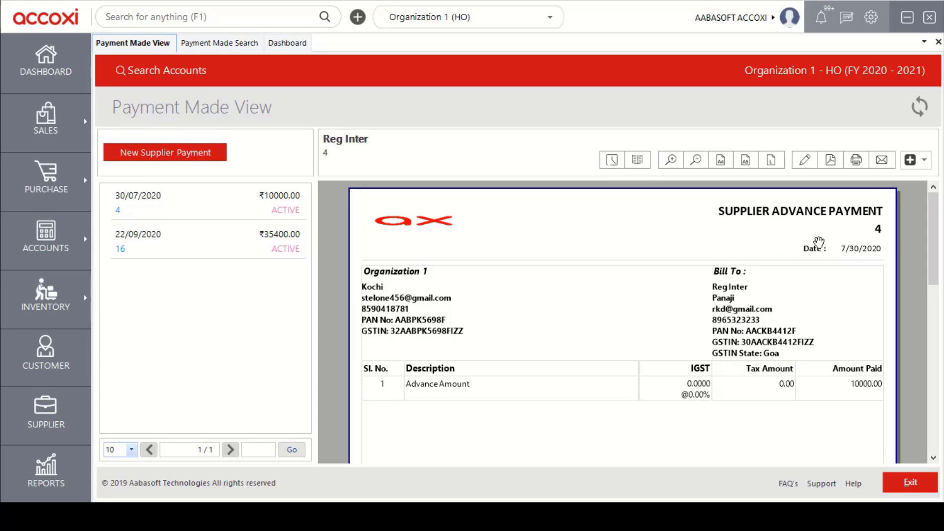
scroll(939, 246, "down", 1)
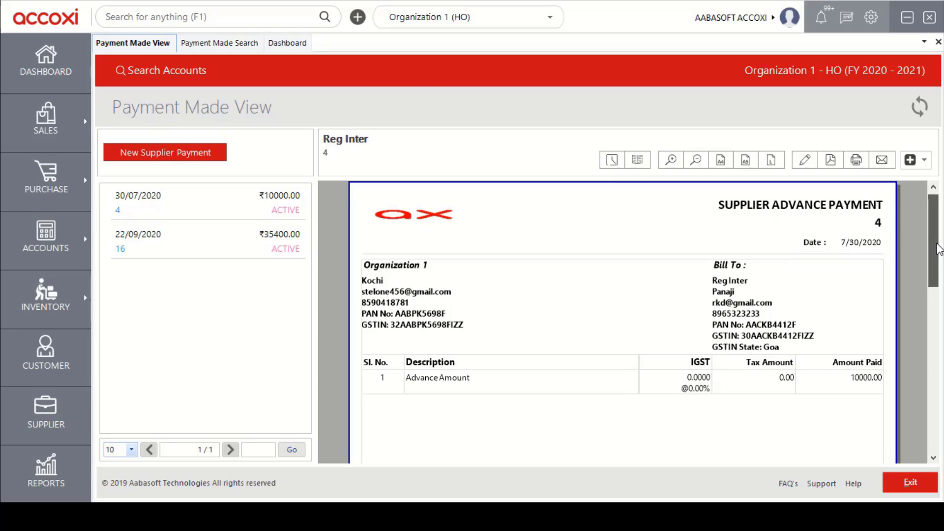
scroll(937, 239, "up", 1)
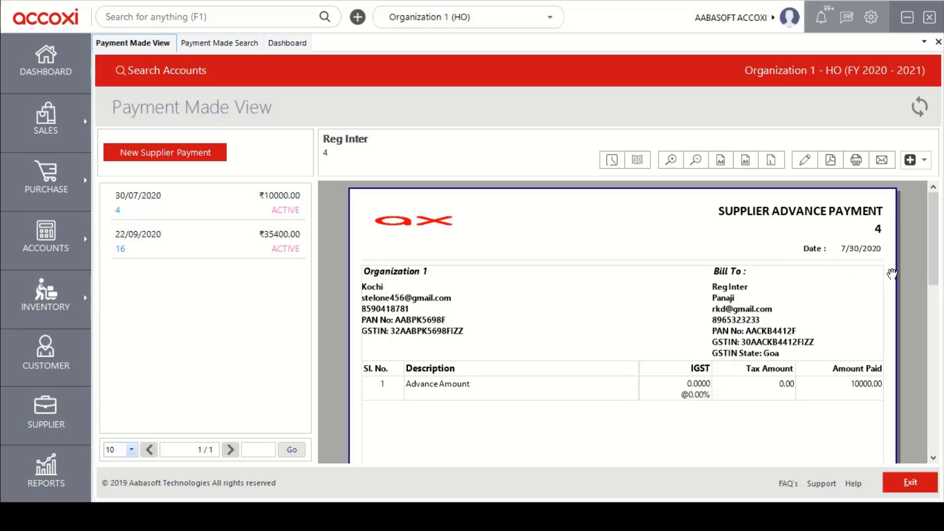
scroll(938, 238, "down", 1)
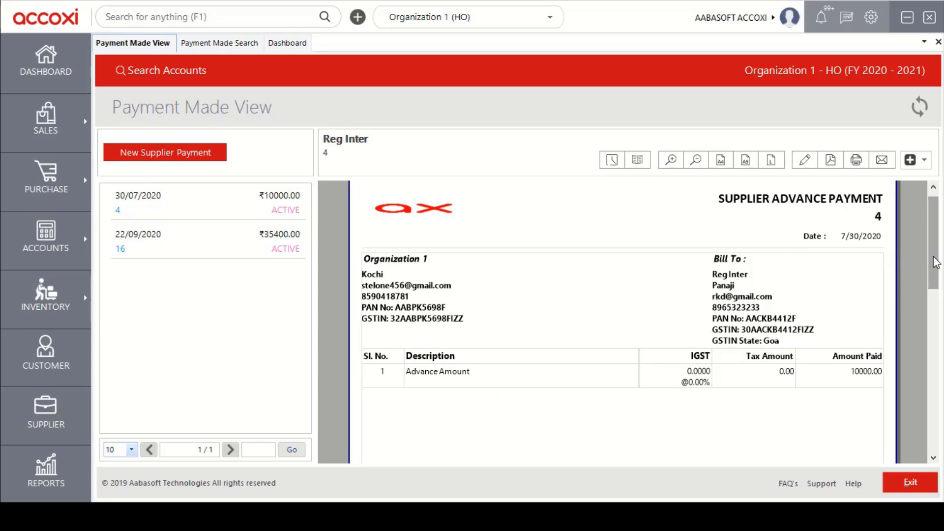
scroll(938, 271, "down", 3)
scroll(937, 266, "up", 2)
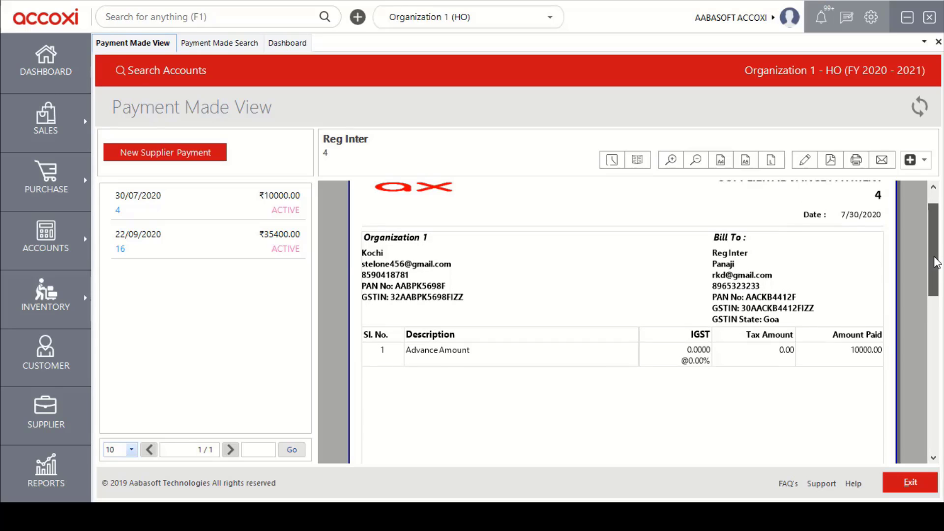
mouse_move(935, 255)
left_mouse_down()
mouse_move(933, 281)
mouse_move(934, 248)
left_mouse_up()
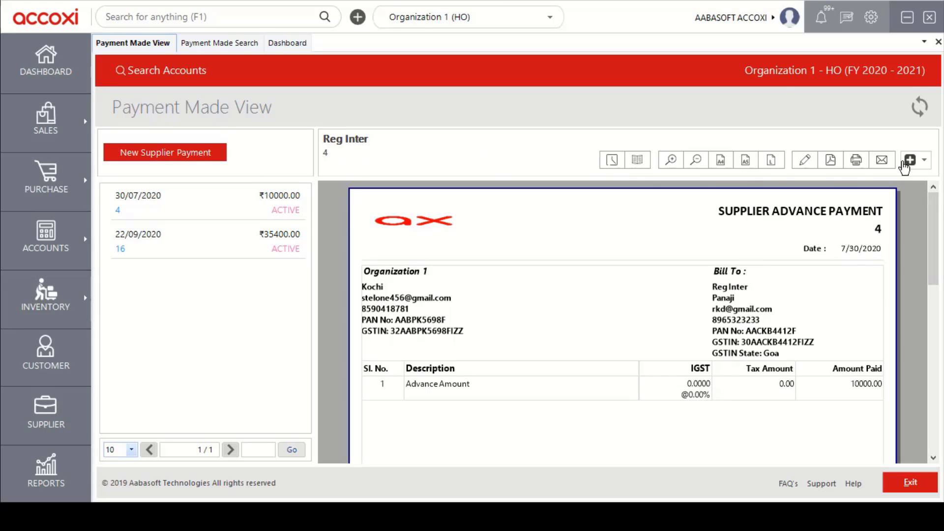
left_click(925, 163)
Close the voucher to Payment Made Search and begin a new Opening Setoff entry.
left_click(922, 491)
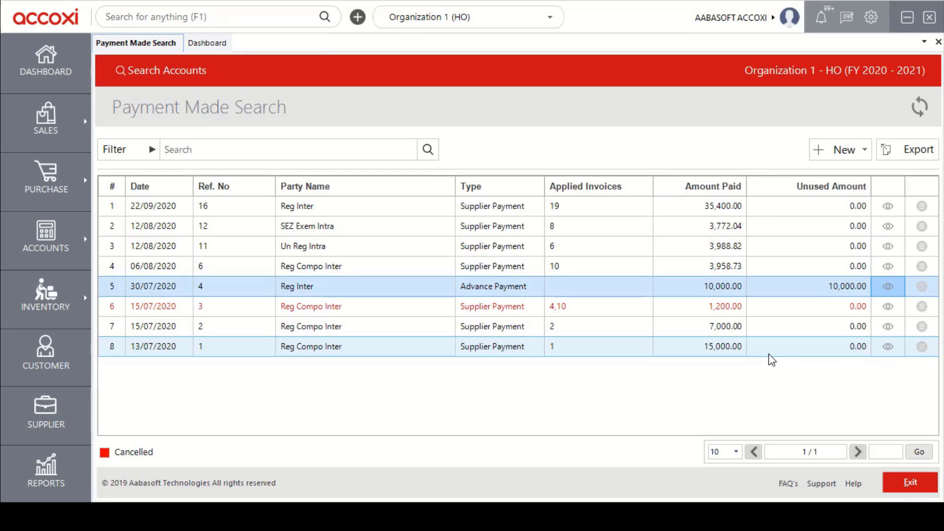
left_click(853, 161)
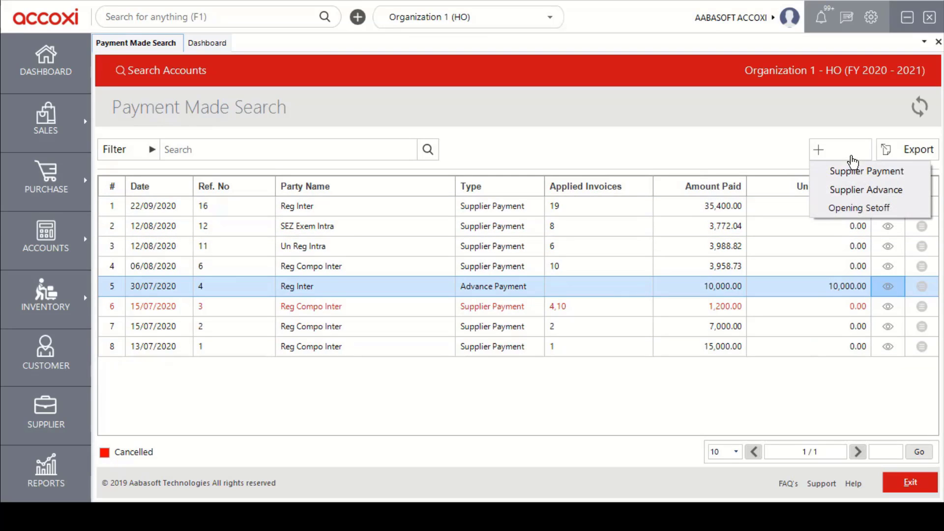
left_click(898, 206)
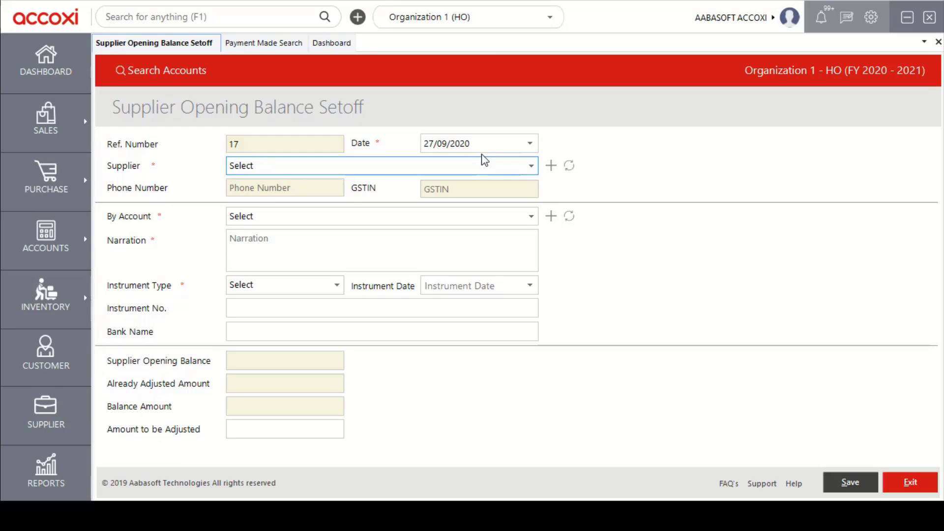
Enter setoff date 27/09/2020, supplier Overseas Tax, the paying account and amount to adjust.
left_click(530, 144)
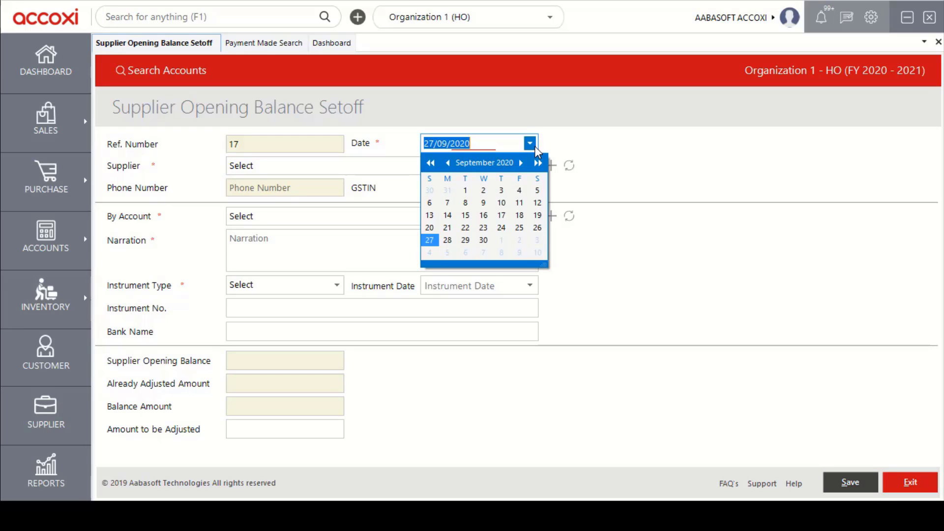
left_click(529, 146)
left_click(532, 166)
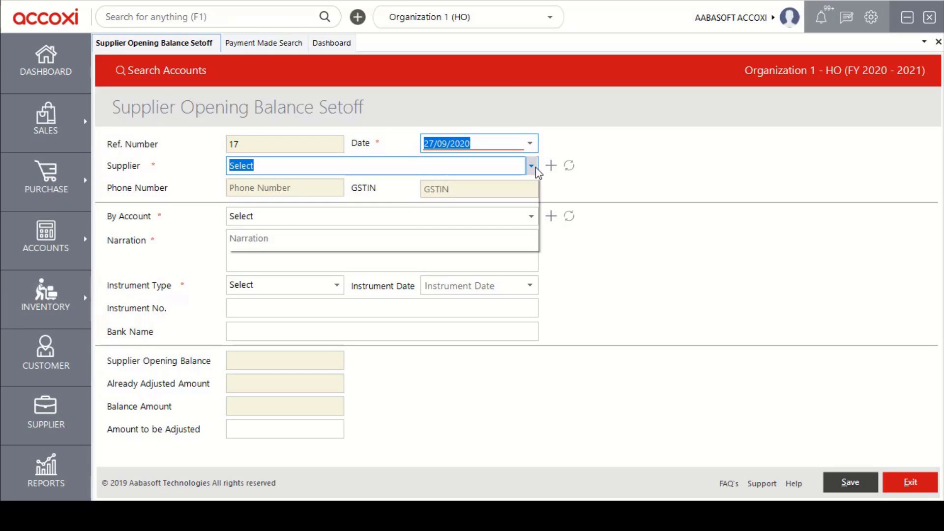
left_click(307, 207)
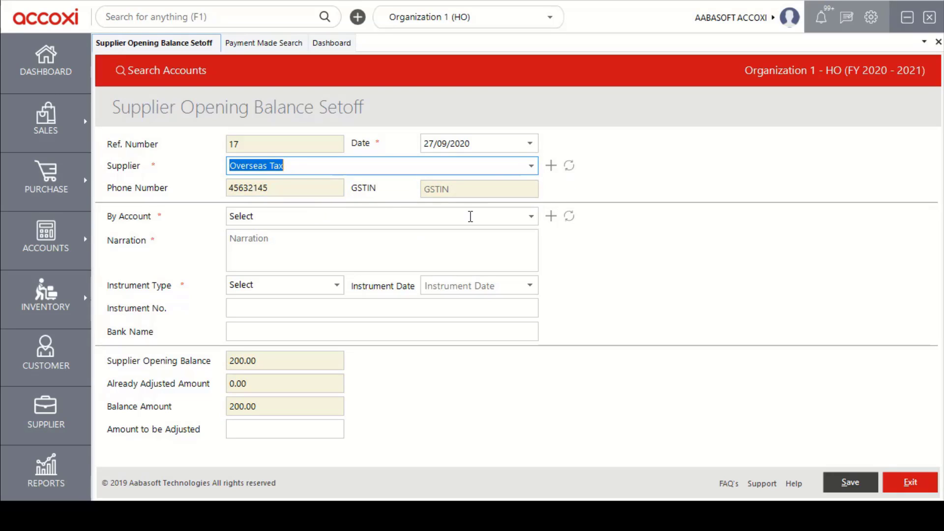
left_click(531, 220)
left_click(533, 216)
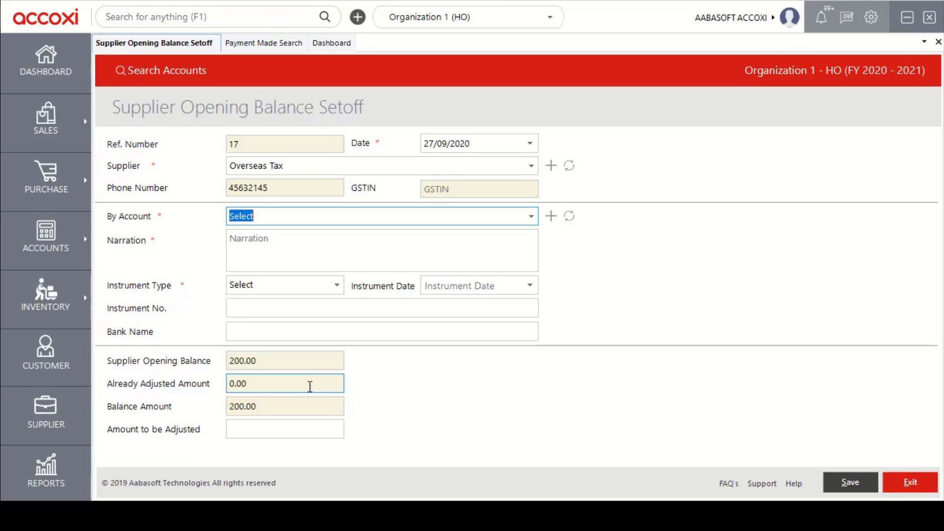
left_click(278, 430)
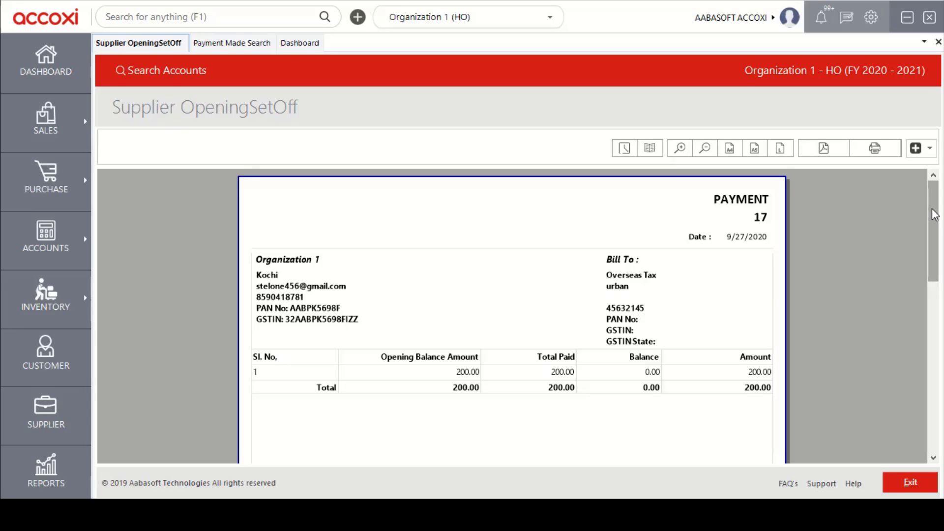
left_click_drag(934, 215, 934, 231)
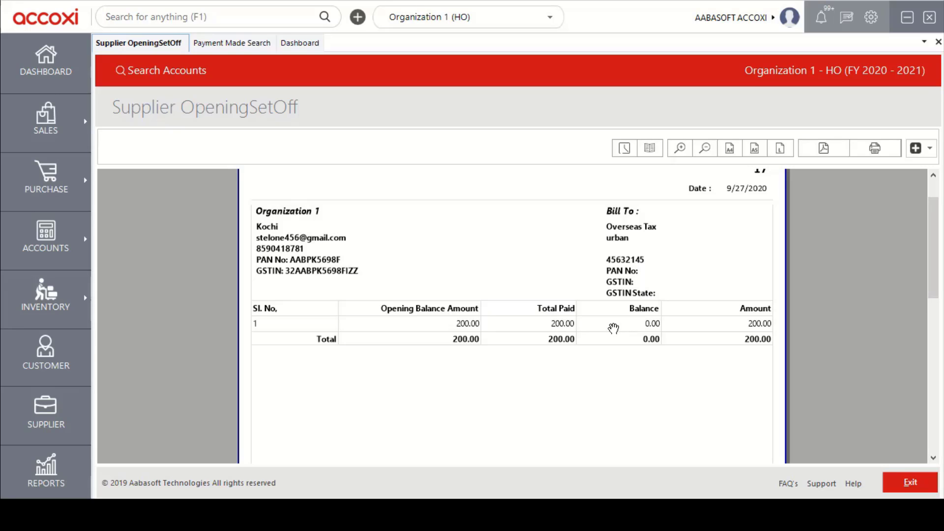
left_click_drag(934, 272, 939, 246)
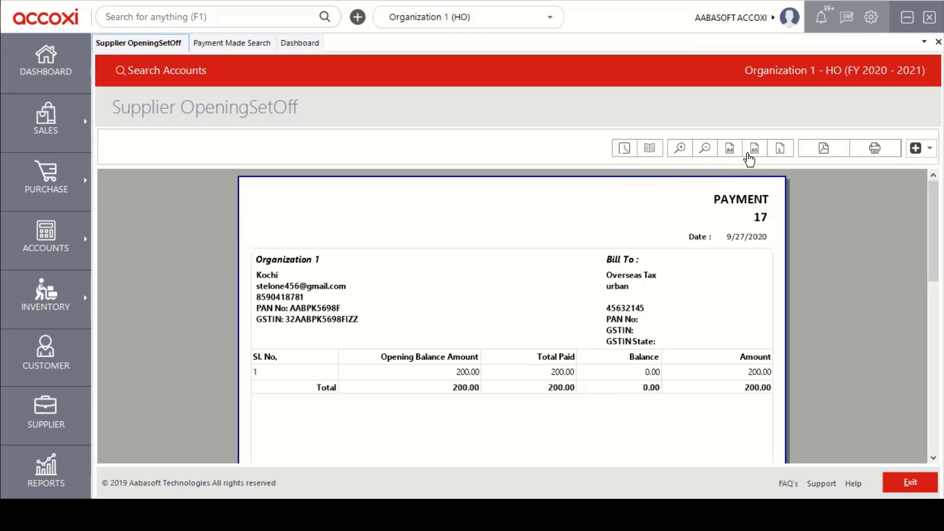
Leave setoff voucher 17 without cancelling it and go back to Payment Made Search.
left_click(926, 149)
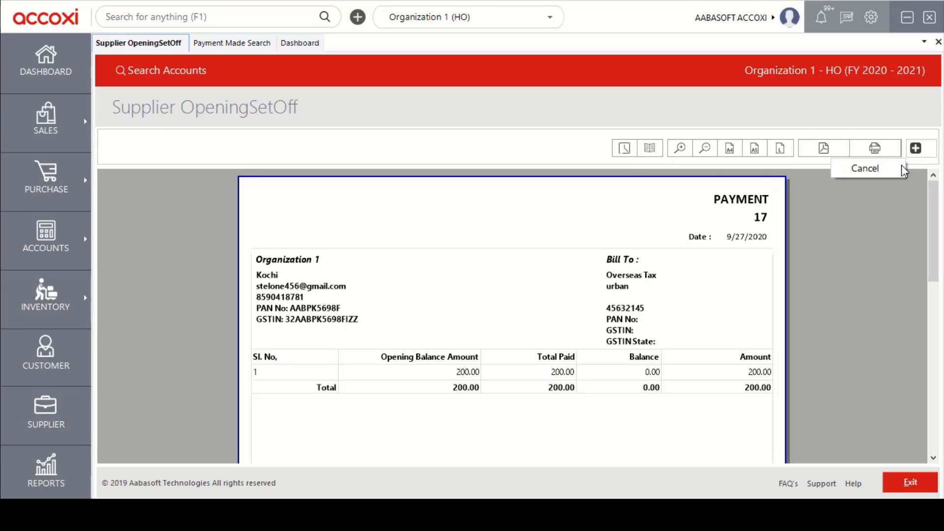
left_click(908, 123)
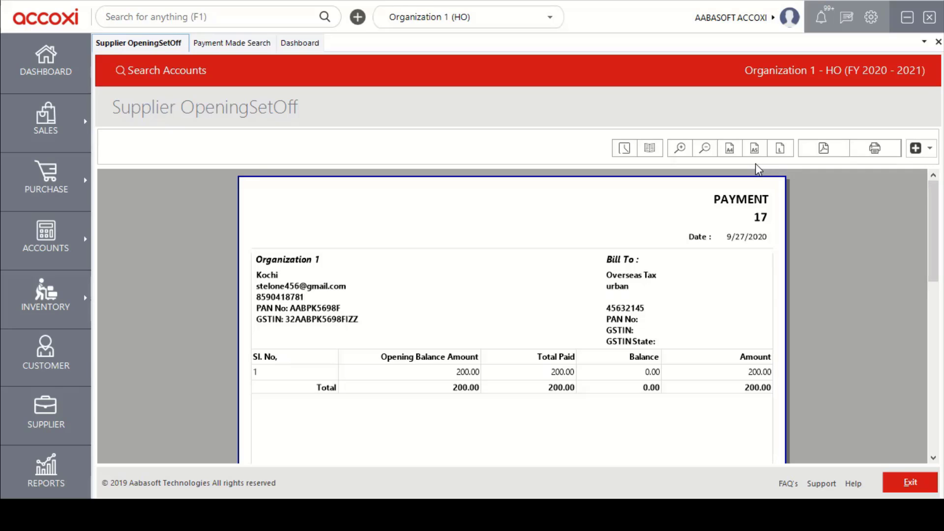
left_click(908, 485)
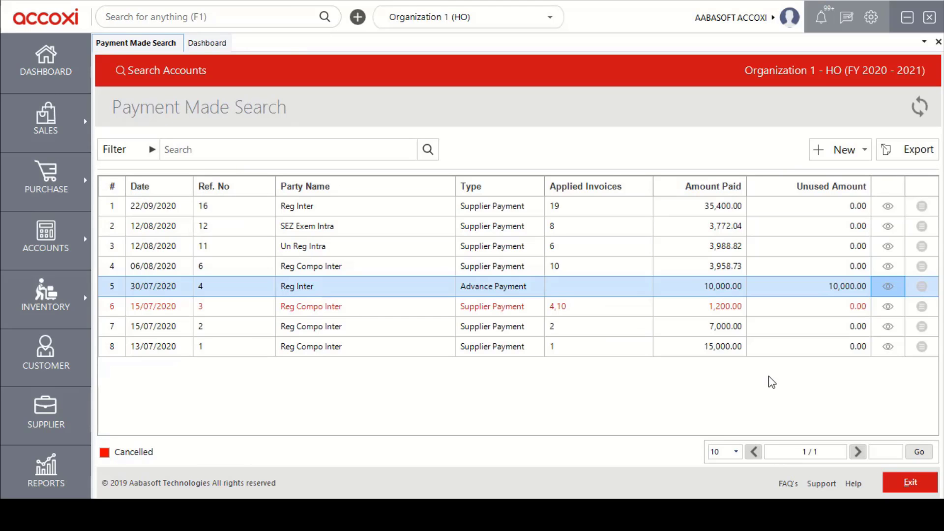